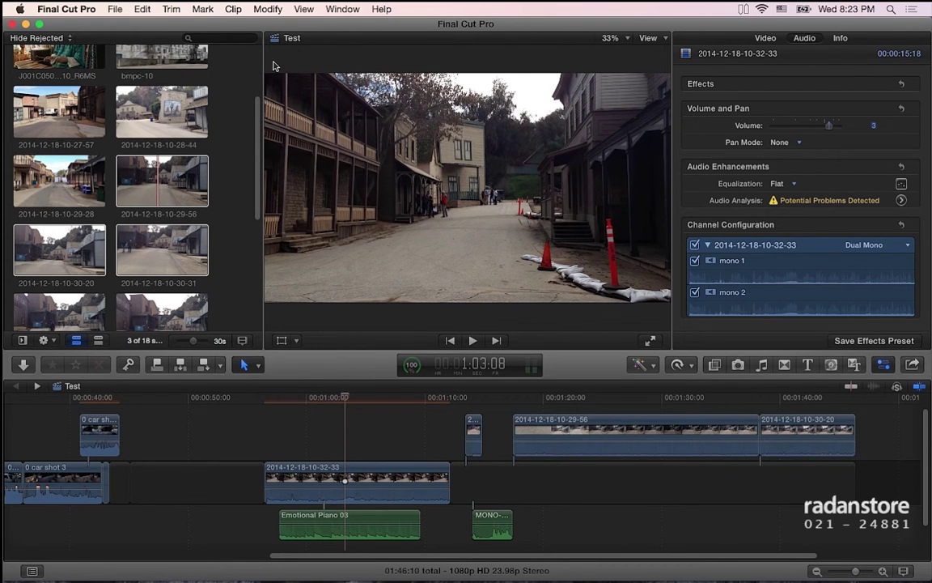
click(234, 9)
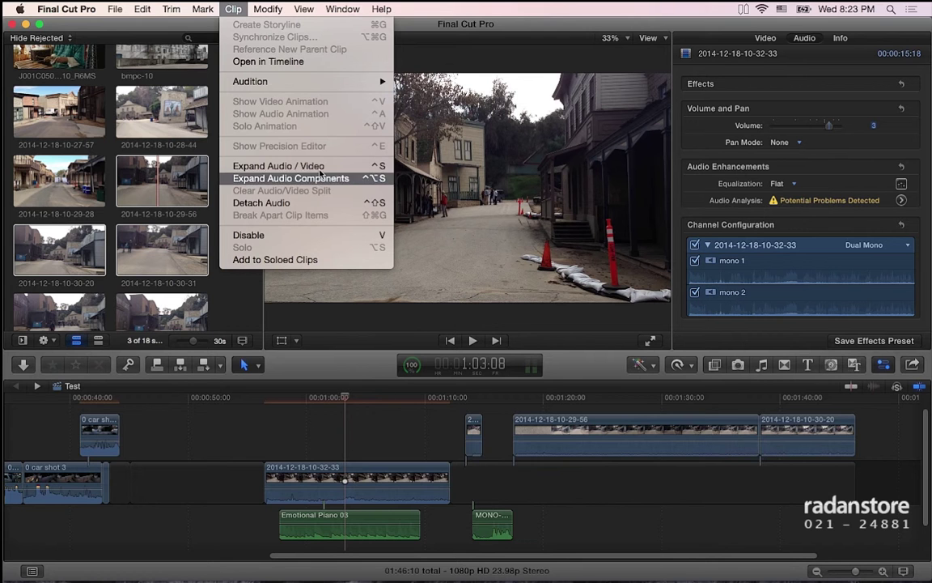
click(457, 444)
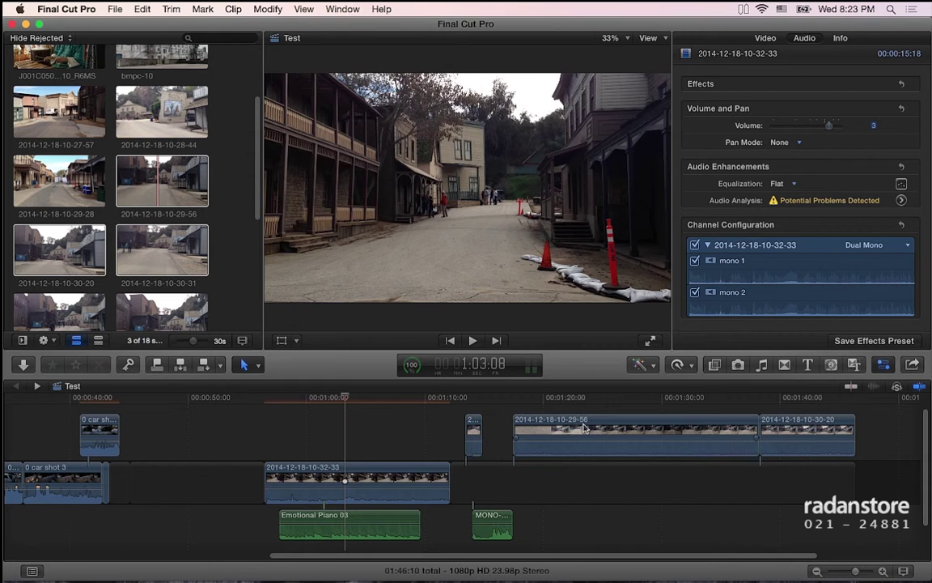
drag(582, 429, 548, 452)
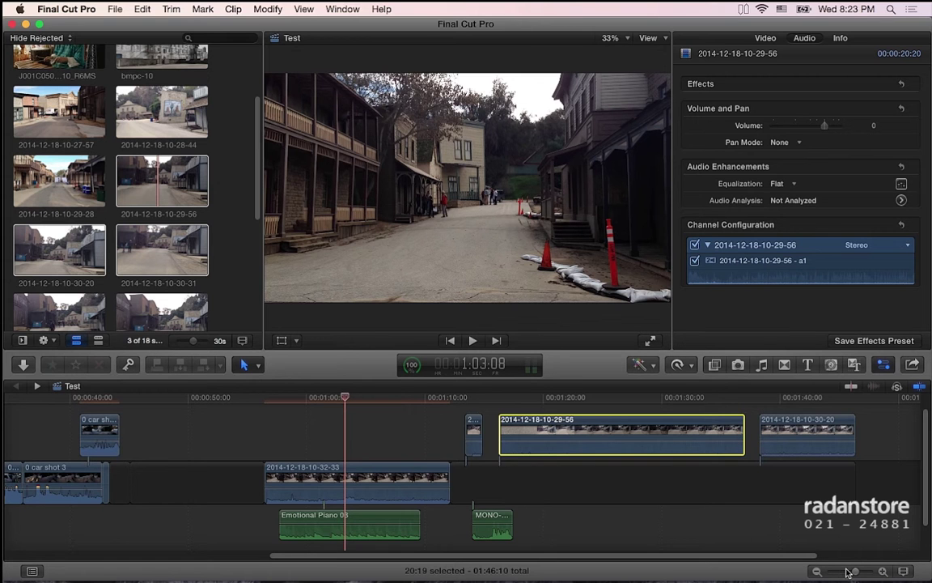
Step: Switch timeline clips to the large-waveform layout and increase the clip height
click(904, 570)
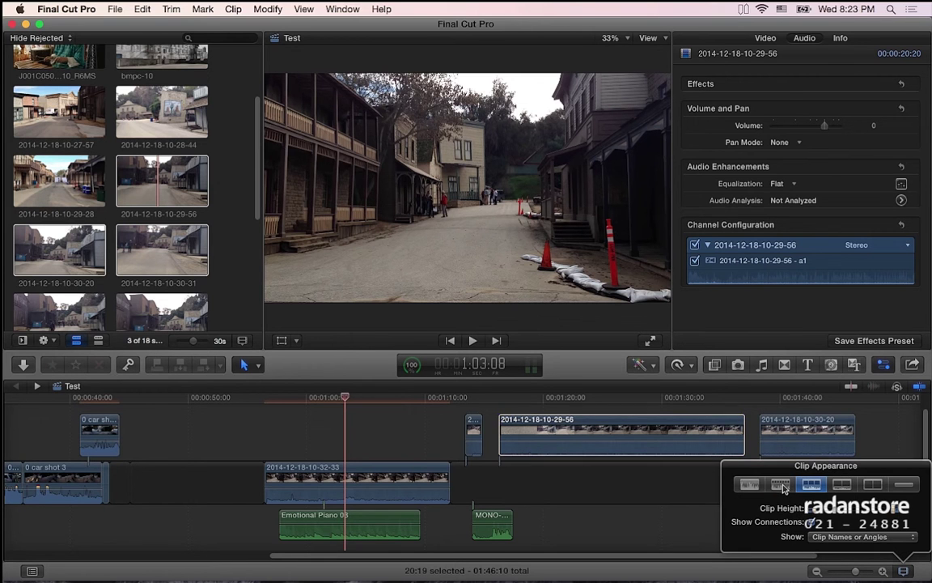
click(779, 484)
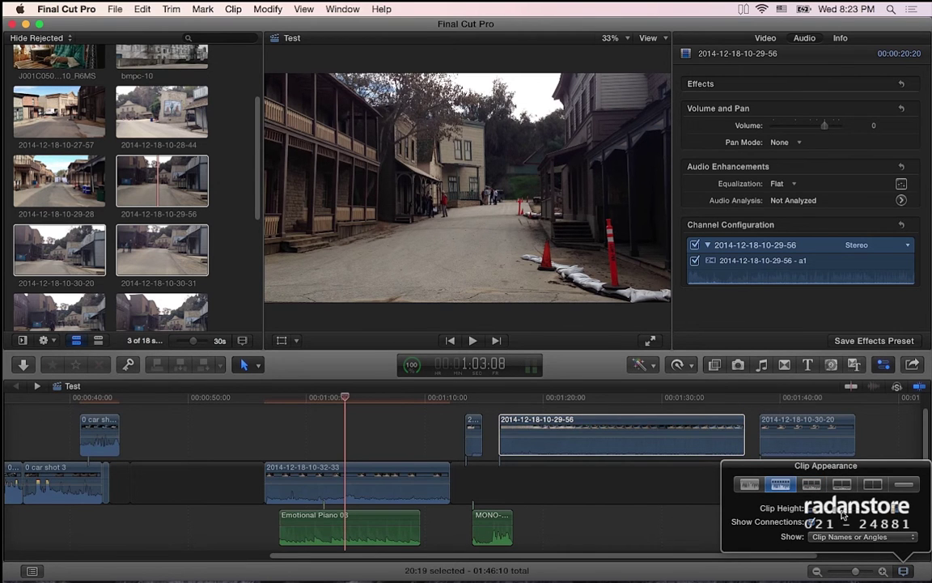
drag(844, 508, 861, 508)
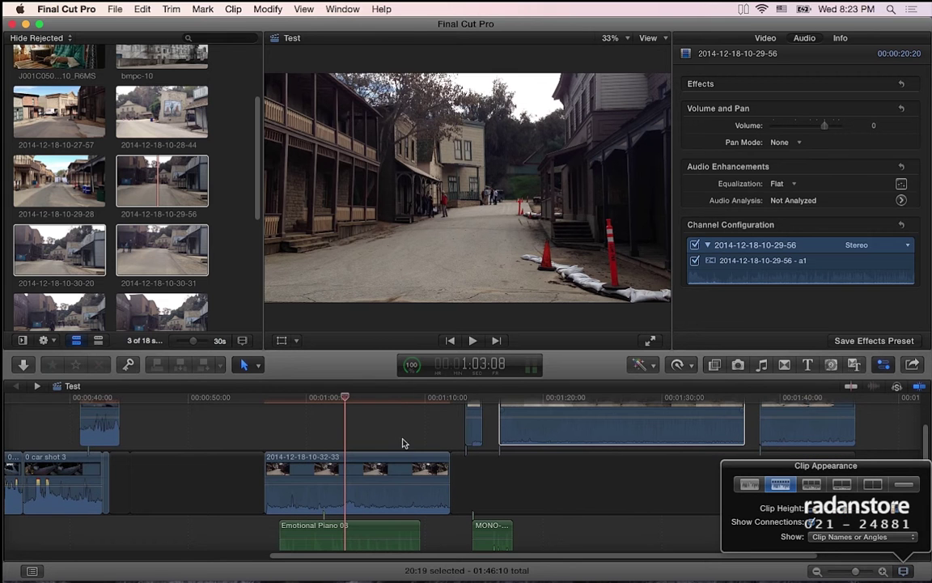
click(682, 512)
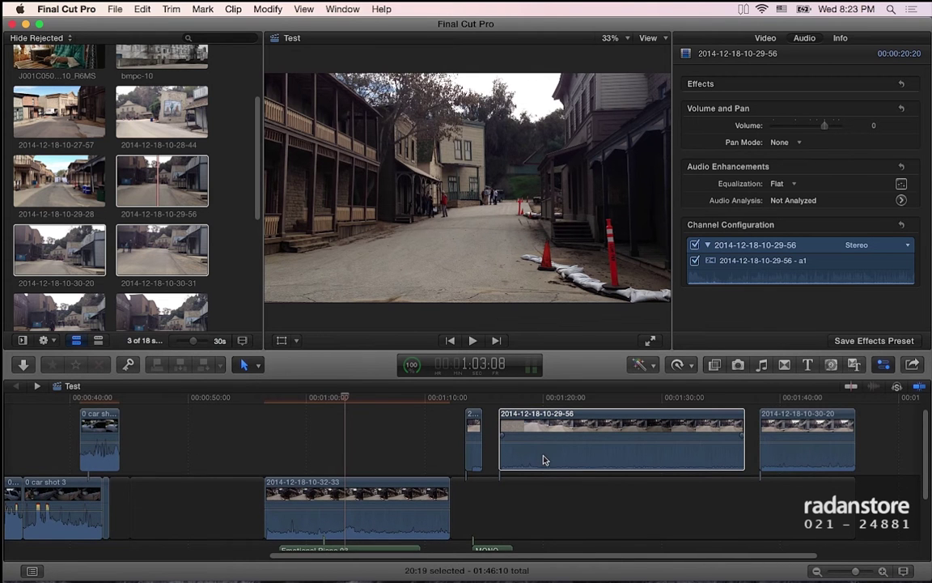
Step: Play the timeline from around 58 seconds
scroll(530, 460, down, 2)
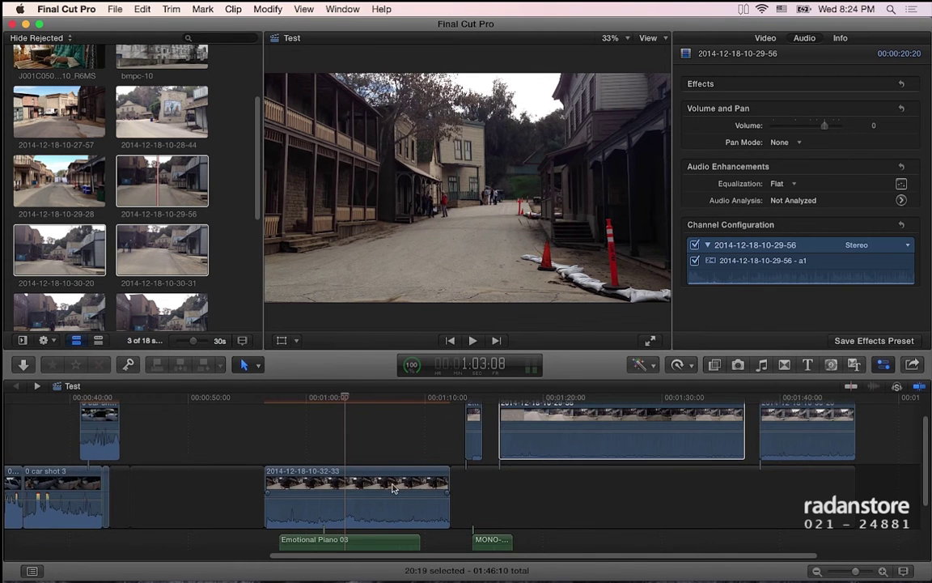
scroll(391, 487, down, 3)
click(278, 397)
key(space)
click(320, 457)
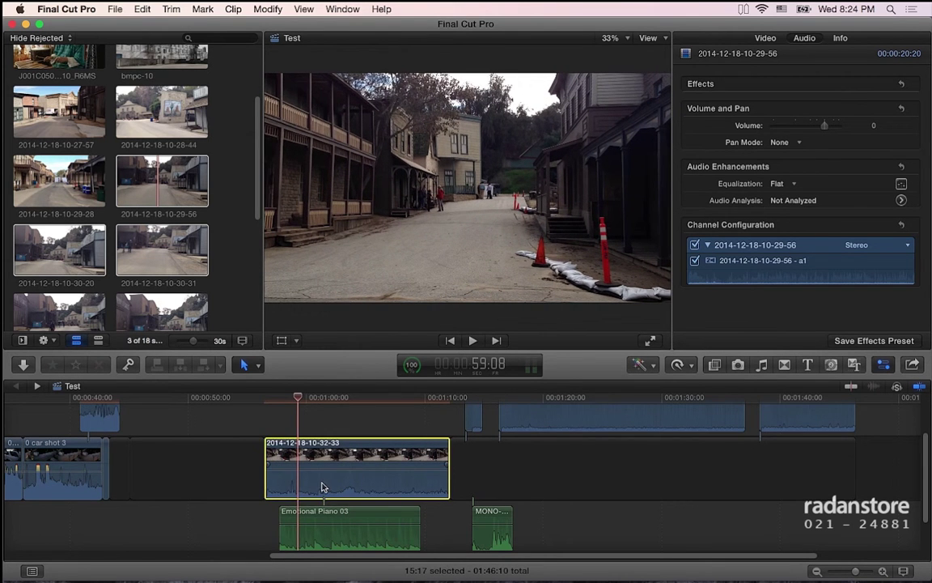
scroll(324, 485, down, 2)
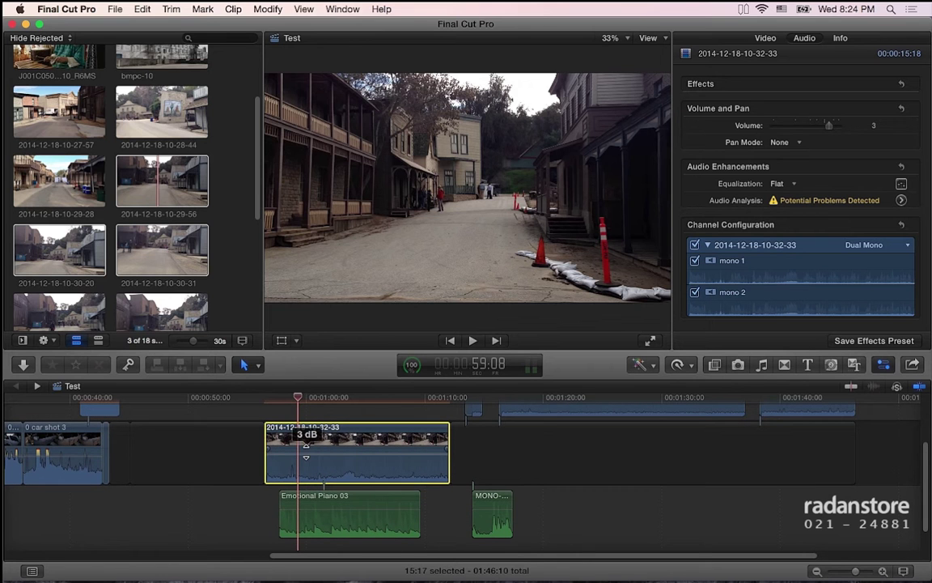
click(233, 9)
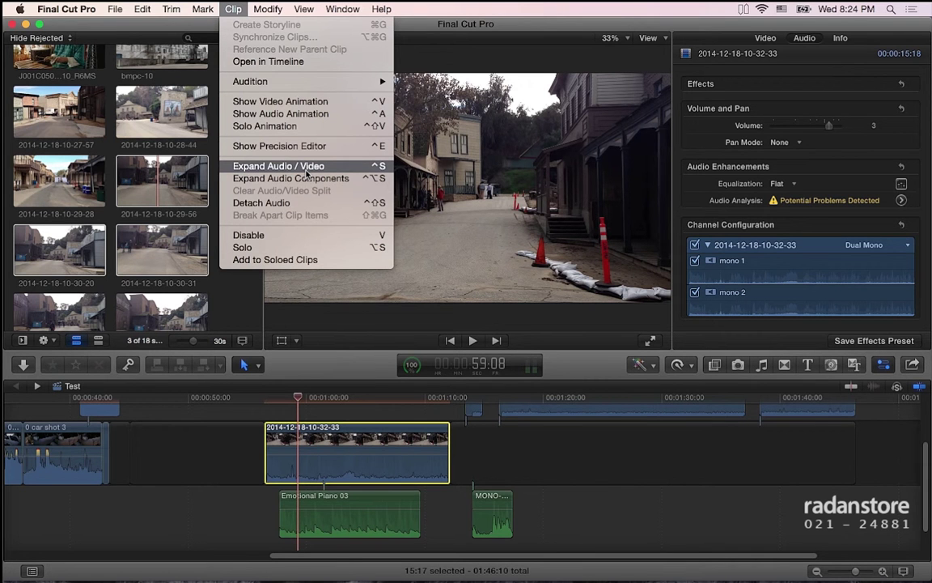
click(309, 208)
click(367, 461)
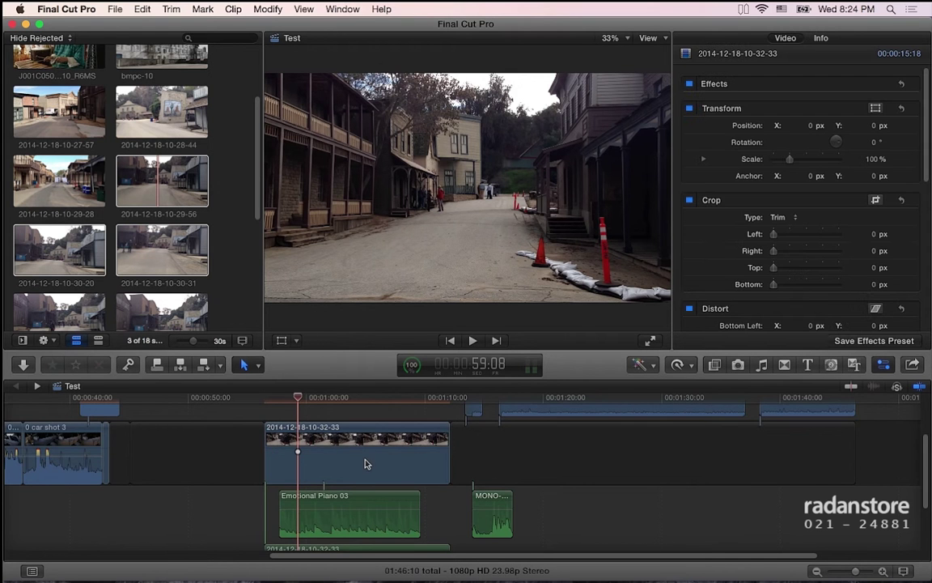
scroll(362, 458, down, 3)
drag(369, 479, 369, 475)
click(372, 477)
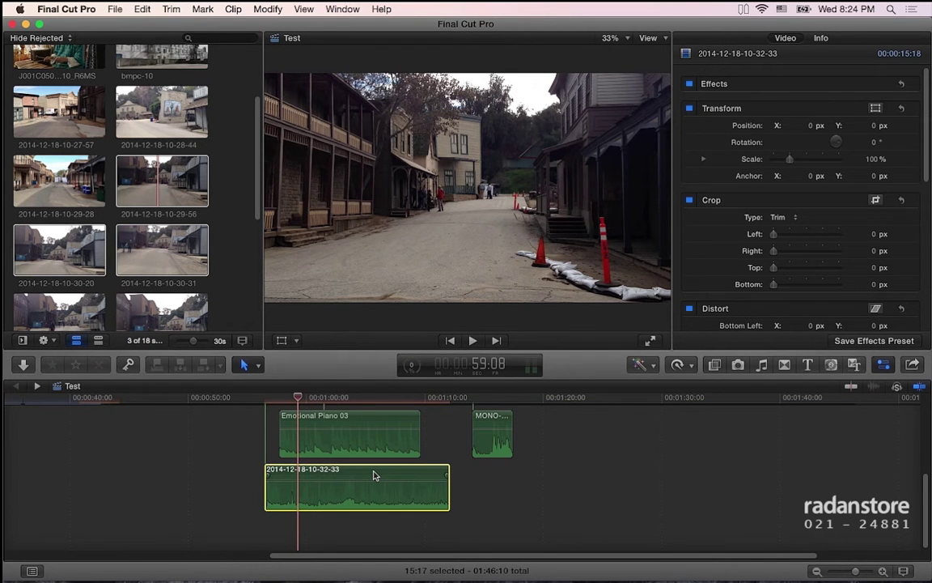
key(Delete)
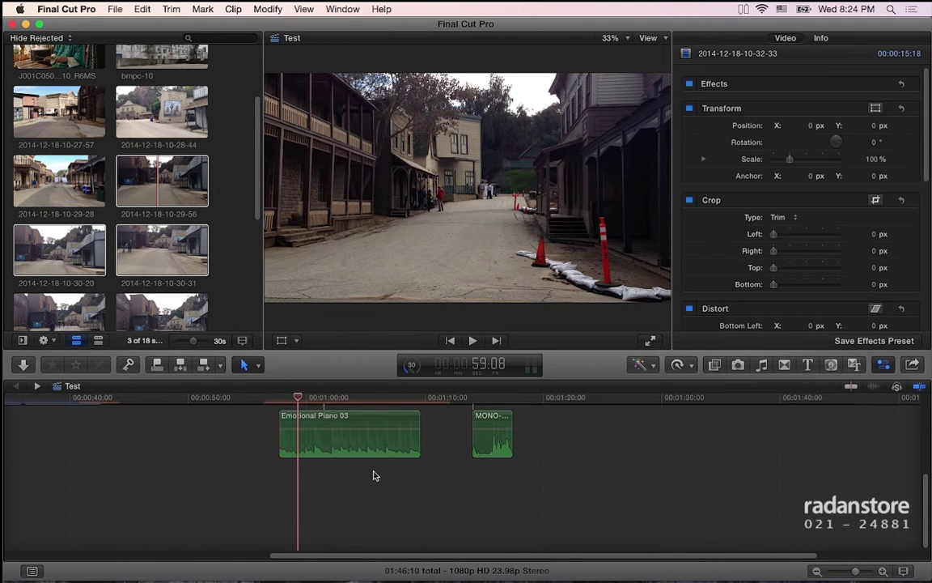
scroll(376, 477, up, 3)
click(408, 510)
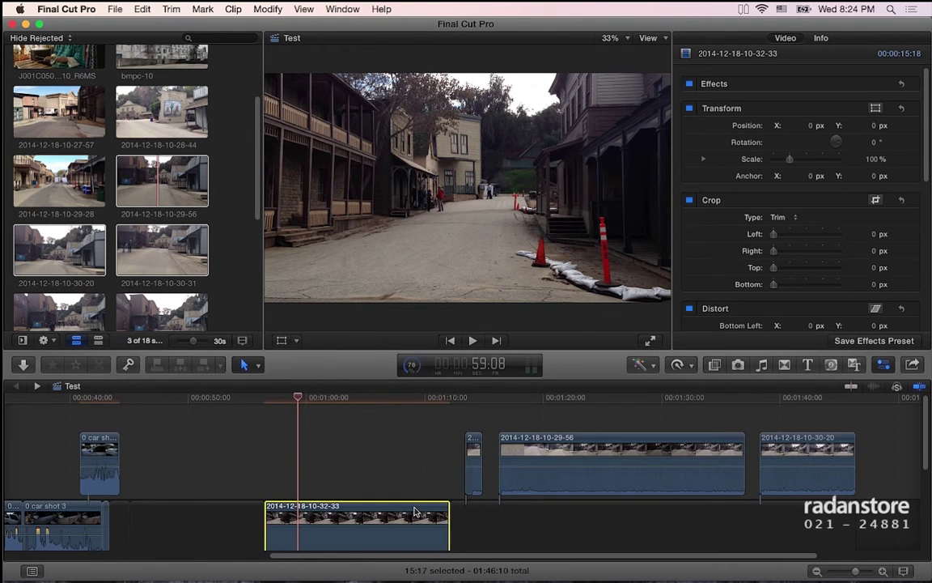
scroll(415, 511, down, 1)
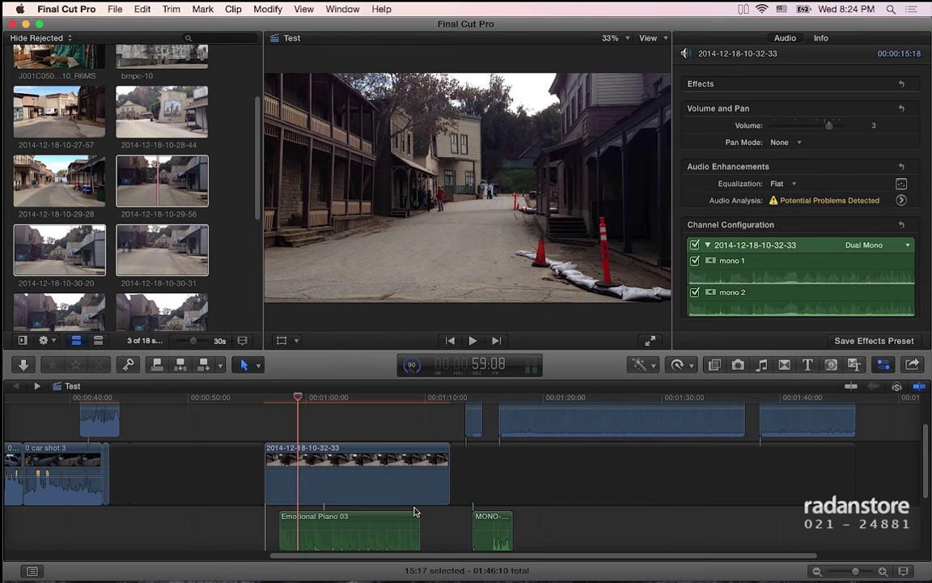
click(414, 511)
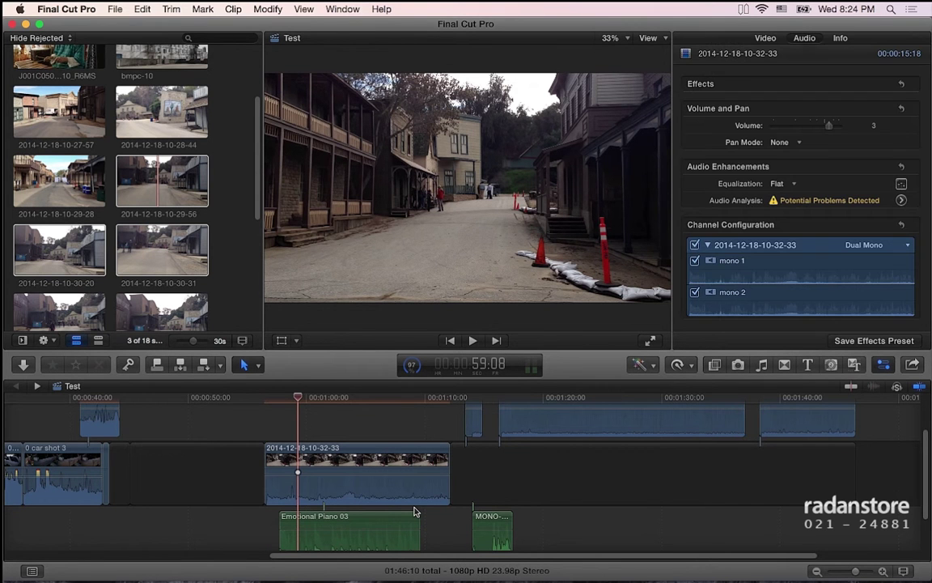
scroll(413, 494, down, 2)
scroll(408, 477, up, 2)
click(407, 467)
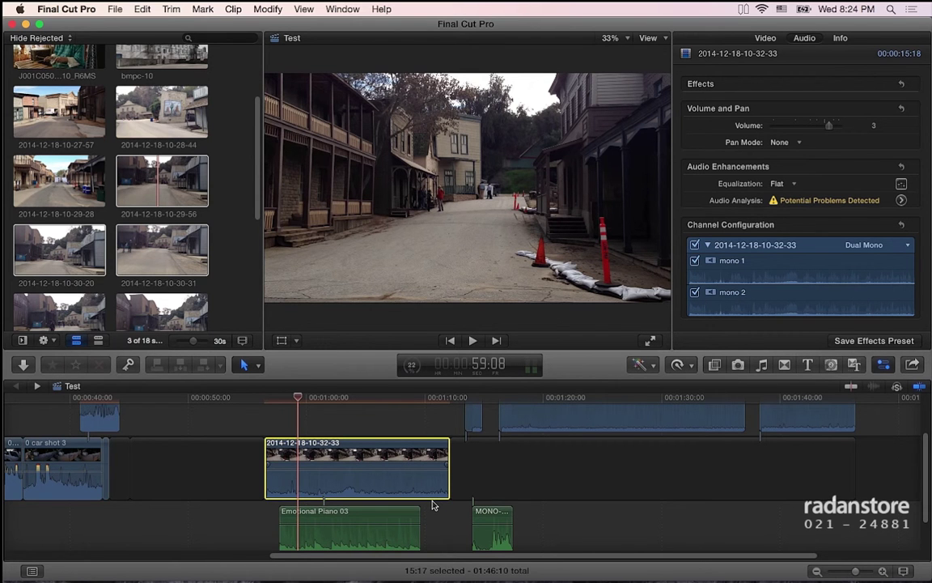
scroll(433, 502, up, 1)
scroll(472, 461, up, 1)
drag(472, 459, 457, 459)
drag(525, 455, 477, 468)
drag(438, 397, 463, 402)
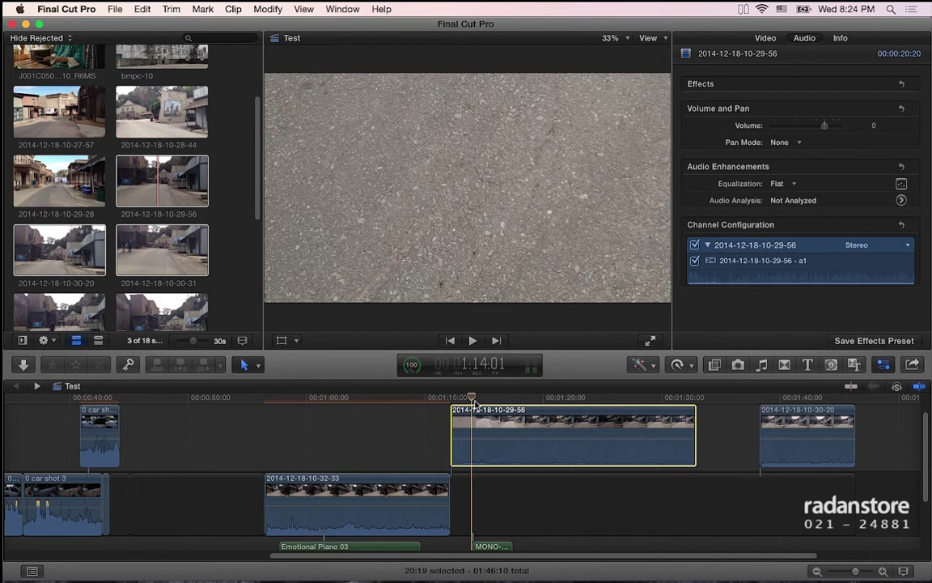
mouse_move(464, 403)
mouse_down()
mouse_move(613, 409)
mouse_move(338, 446)
mouse_move(587, 433)
mouse_up()
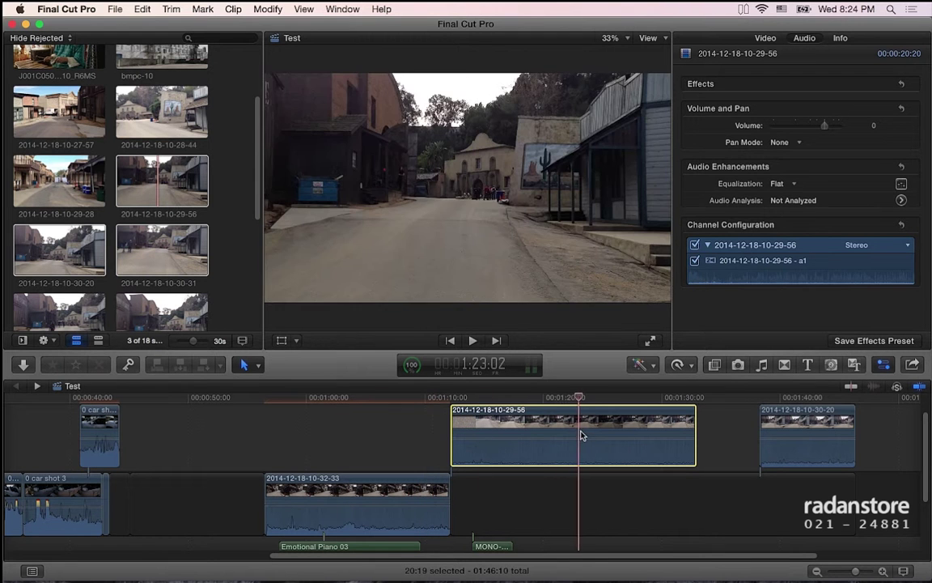
click(781, 400)
mouse_move(556, 419)
mouse_down()
mouse_move(521, 427)
mouse_move(456, 483)
mouse_up()
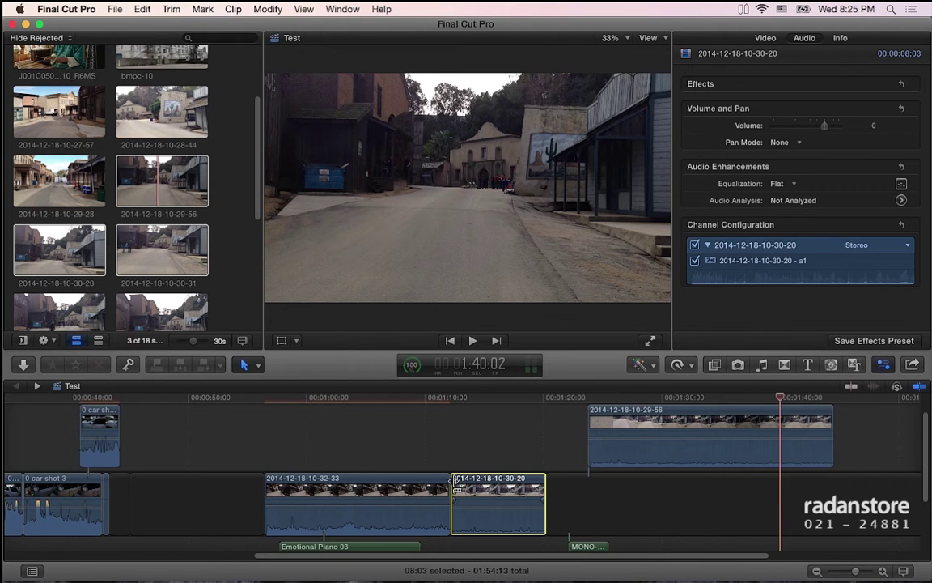
scroll(456, 483, down, 3)
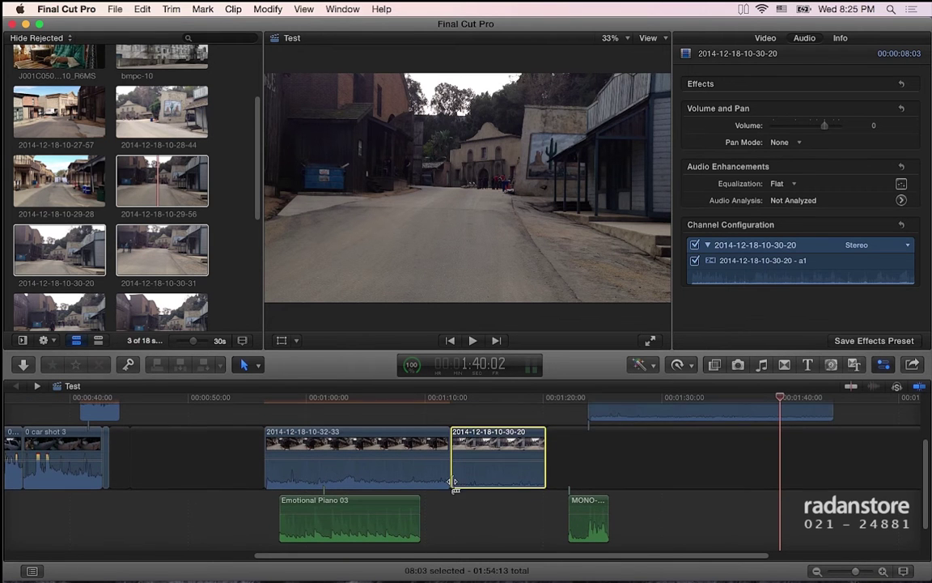
click(441, 408)
click(437, 399)
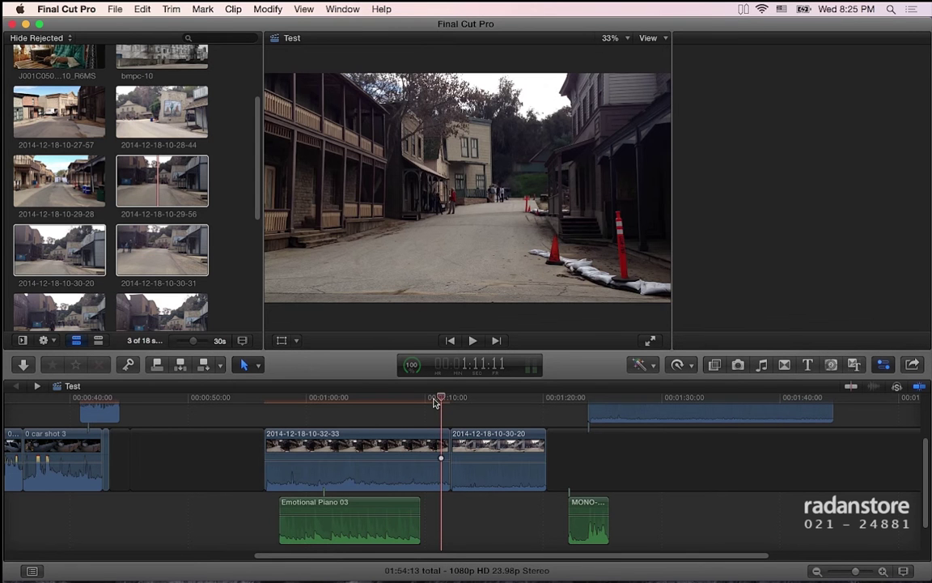
click(433, 441)
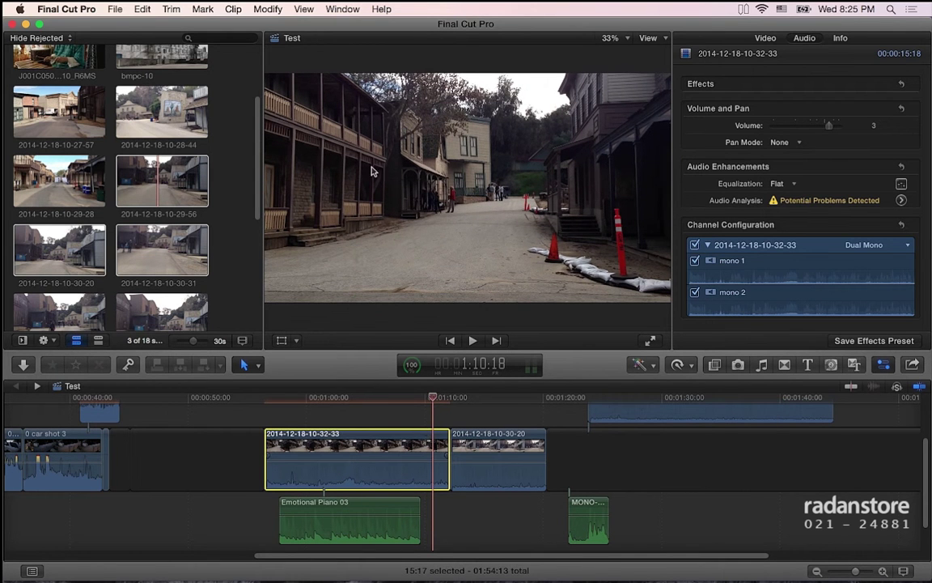
click(267, 9)
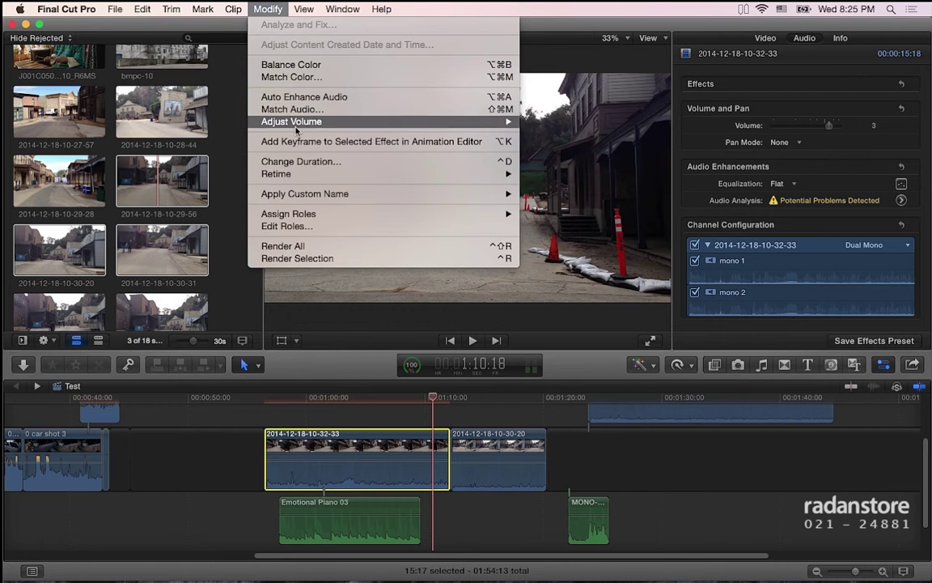
mouse_move(232, 7)
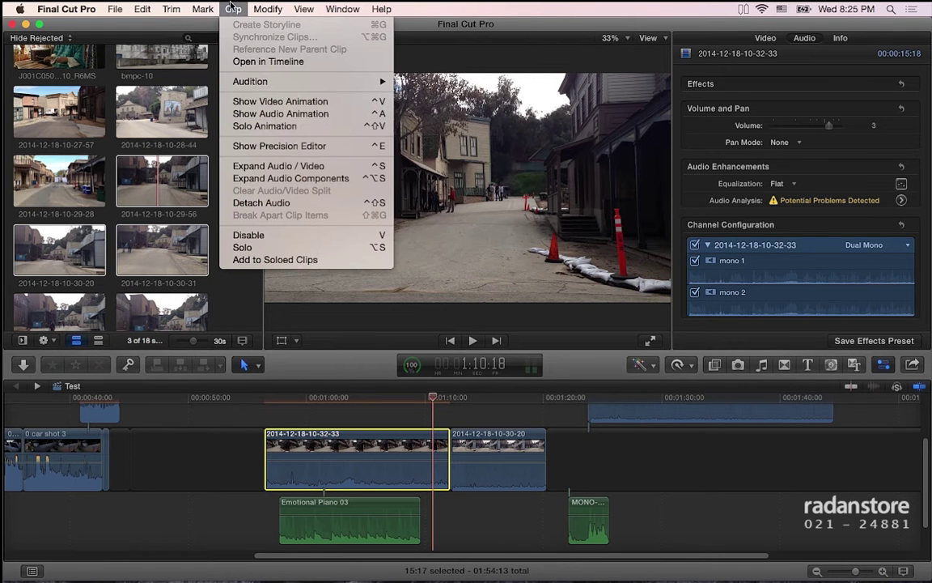
click(284, 166)
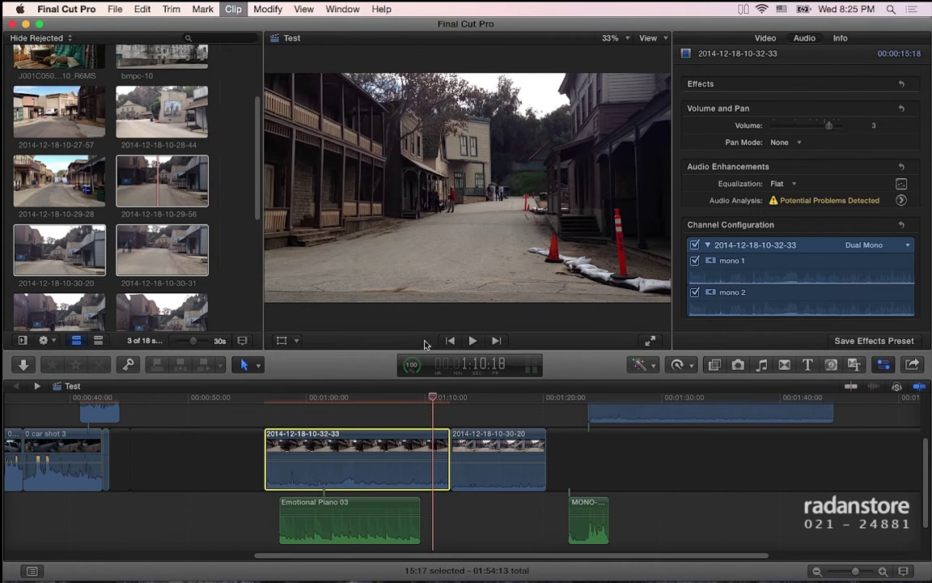
click(446, 441)
drag(444, 441, 432, 441)
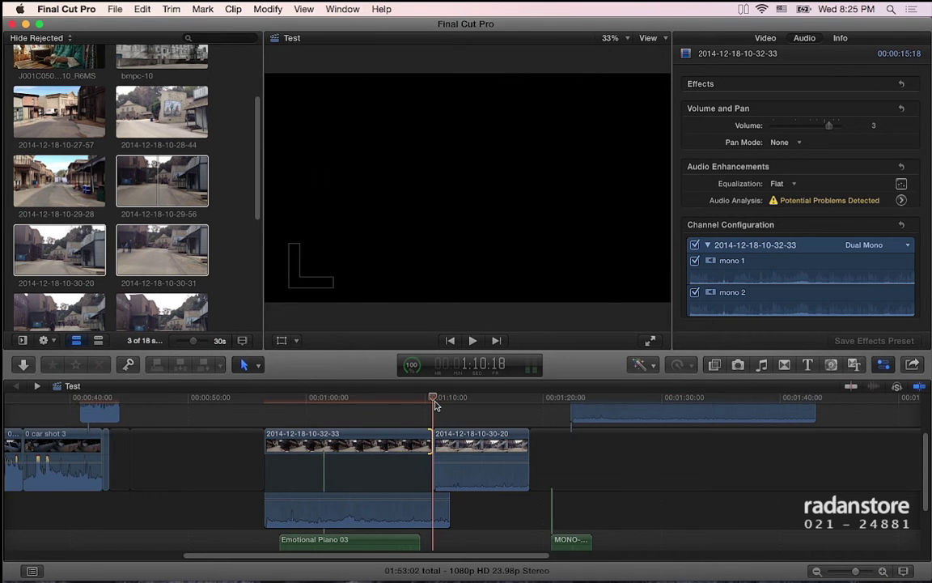
click(447, 406)
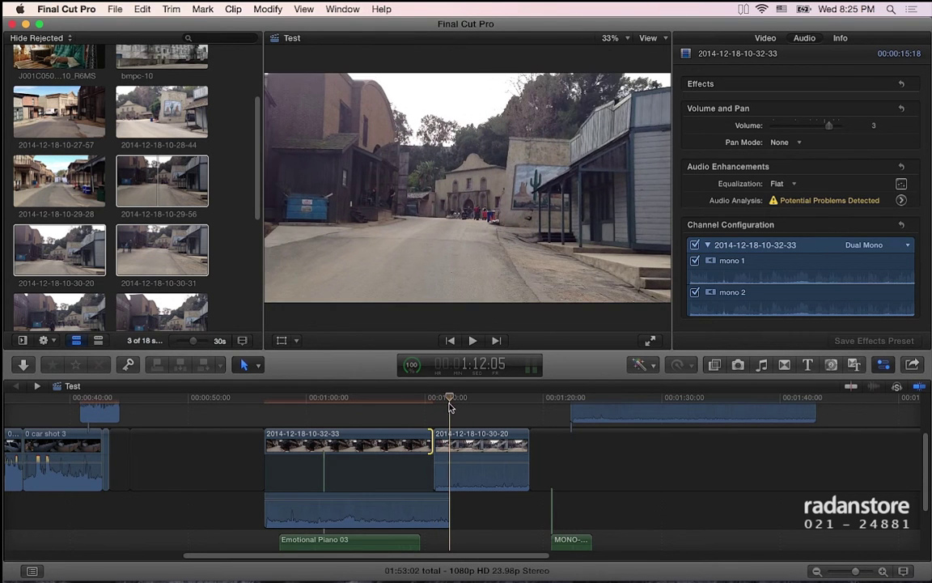
click(433, 408)
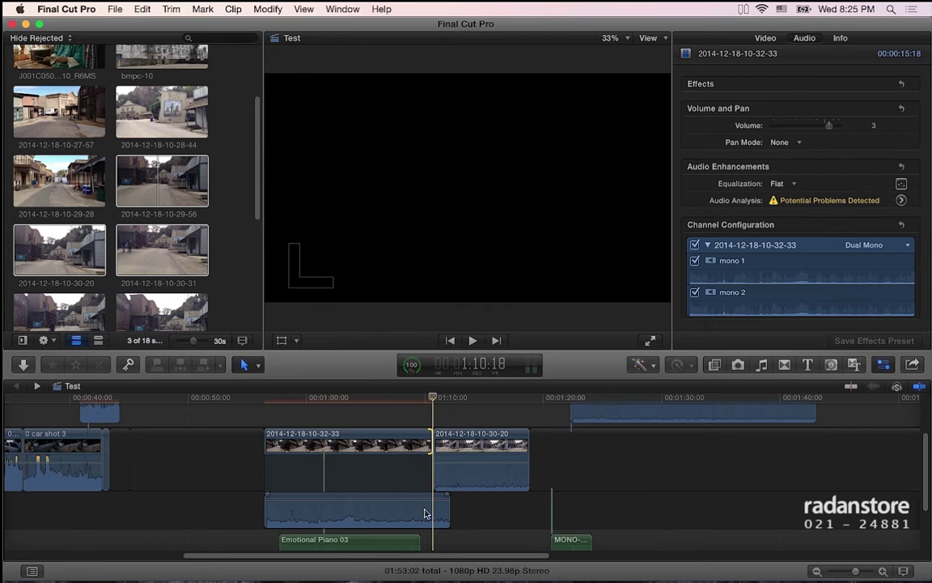
click(434, 453)
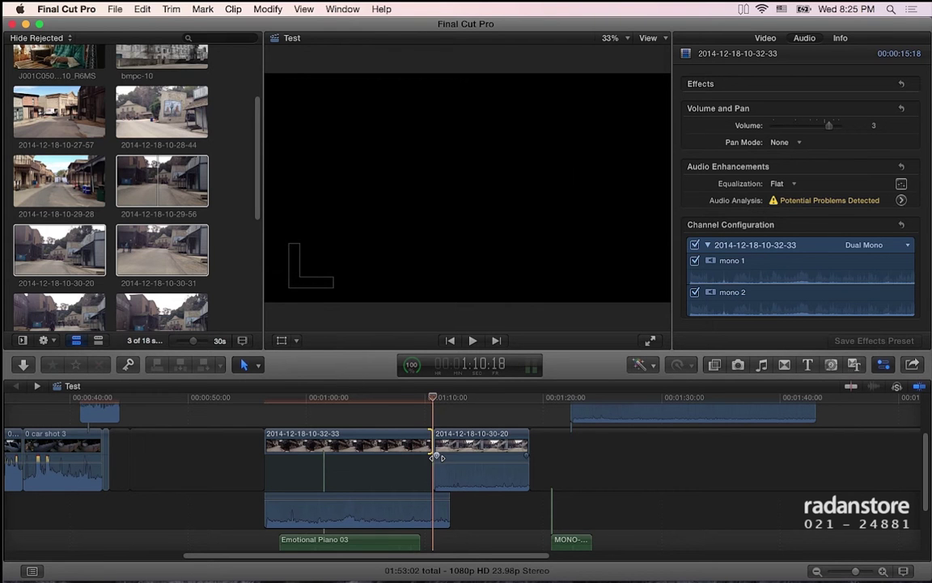
drag(434, 456, 449, 458)
Step: Adjust the audio clip's end edge so it overlaps past the cut
drag(446, 495, 432, 493)
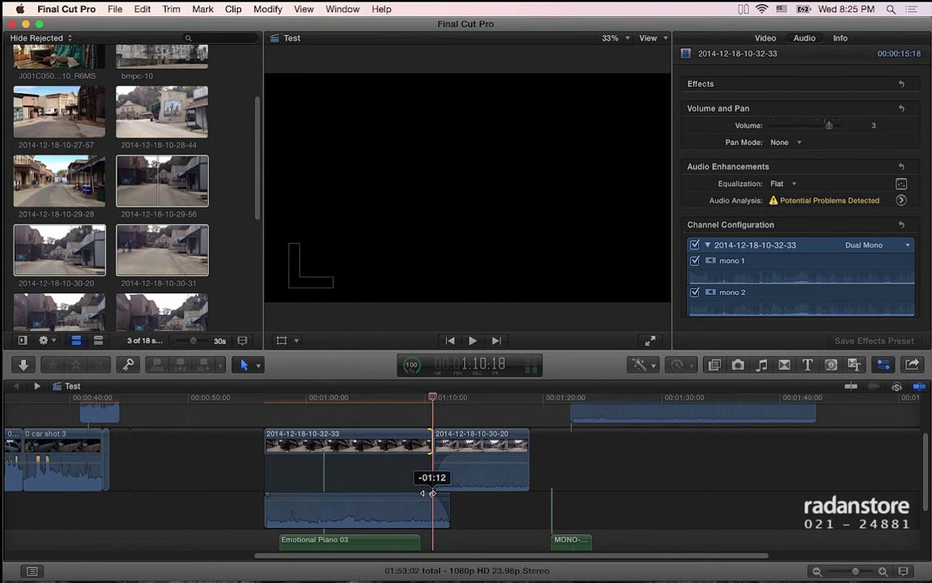
drag(432, 493, 439, 495)
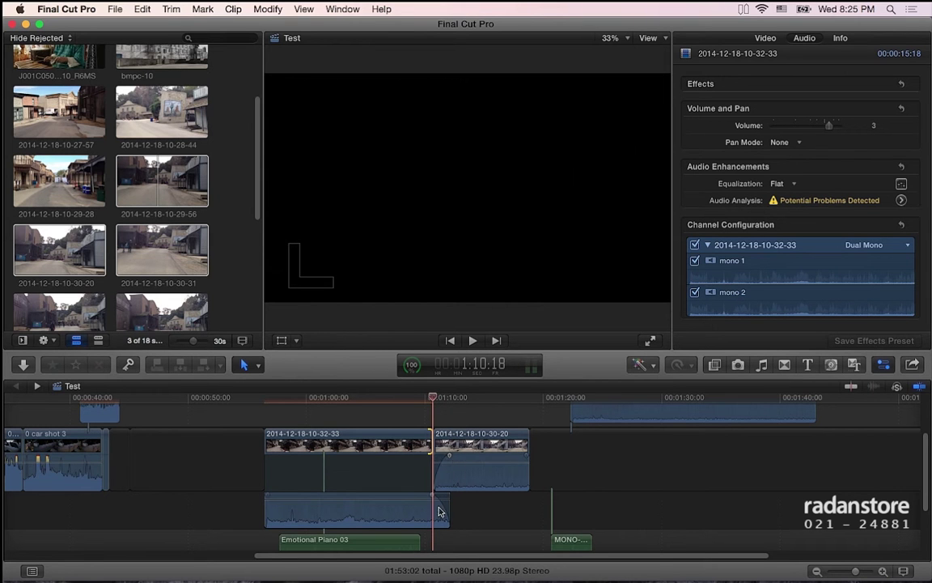
mouse_move(437, 496)
scroll(438, 494, down, 1)
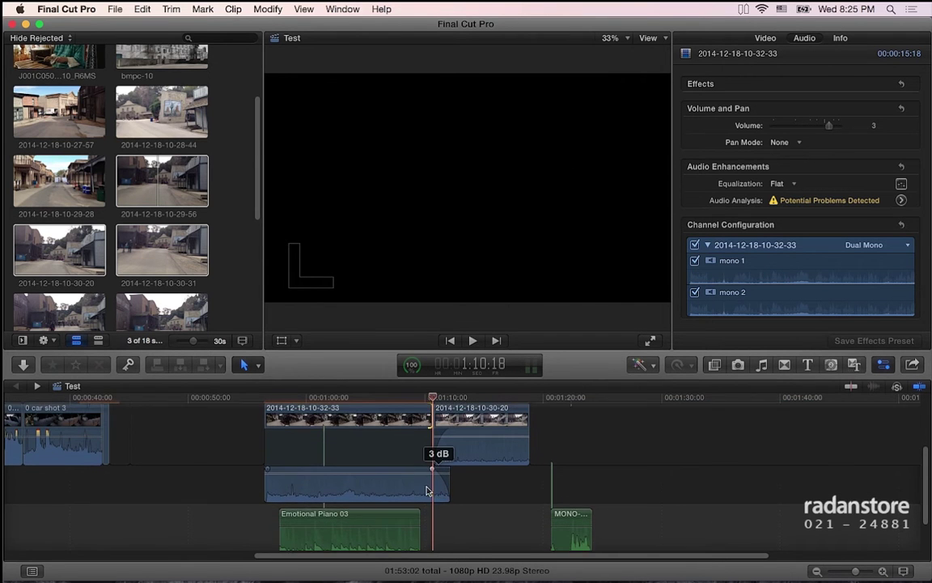
scroll(377, 438, up, 1)
click(364, 439)
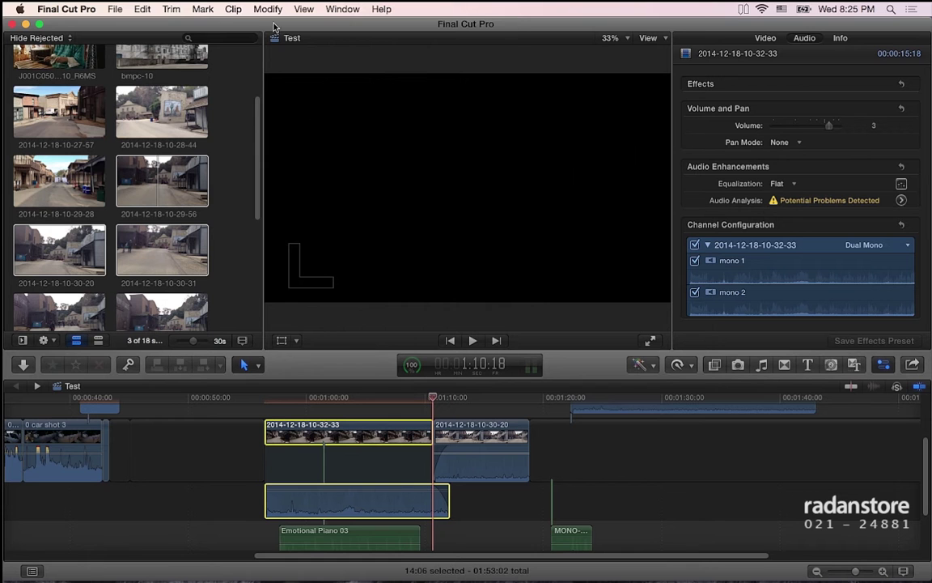
click(268, 9)
mouse_move(239, 8)
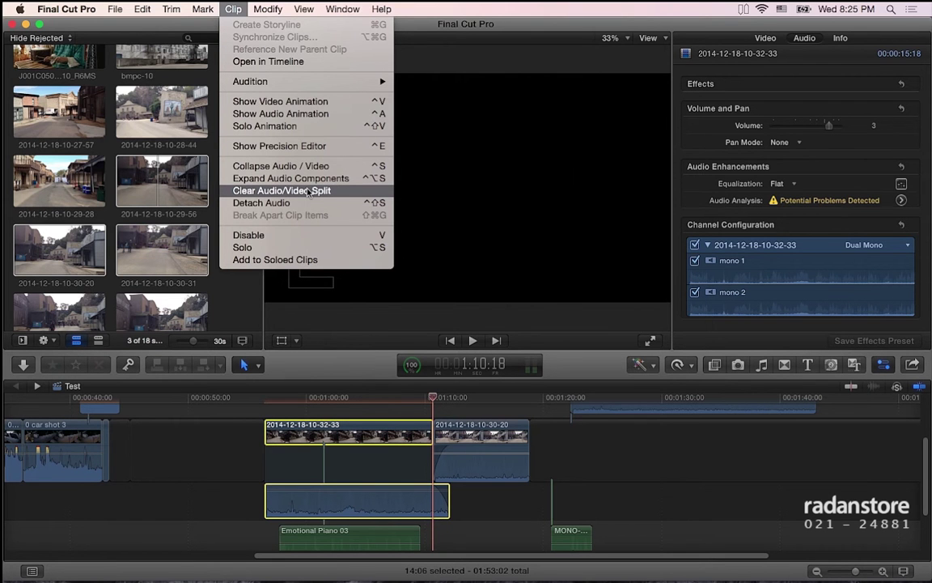
click(308, 191)
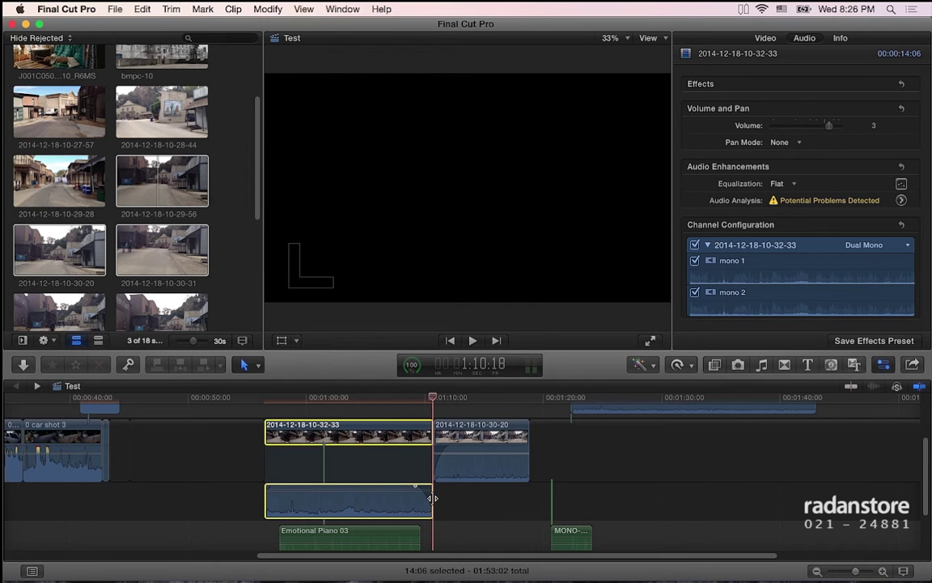
mouse_move(432, 498)
mouse_down()
mouse_move(437, 427)
mouse_move(462, 426)
mouse_up()
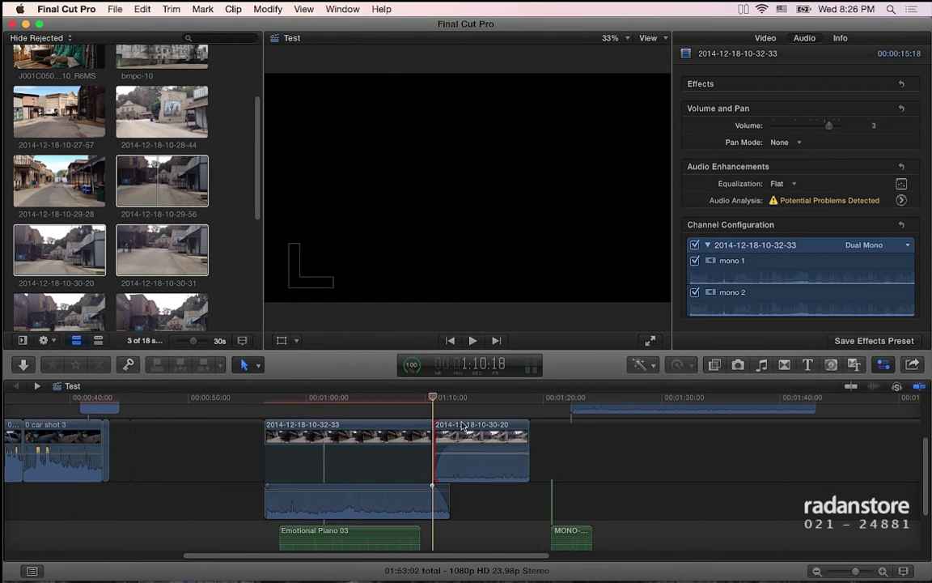
click(463, 426)
click(281, 11)
mouse_move(323, 195)
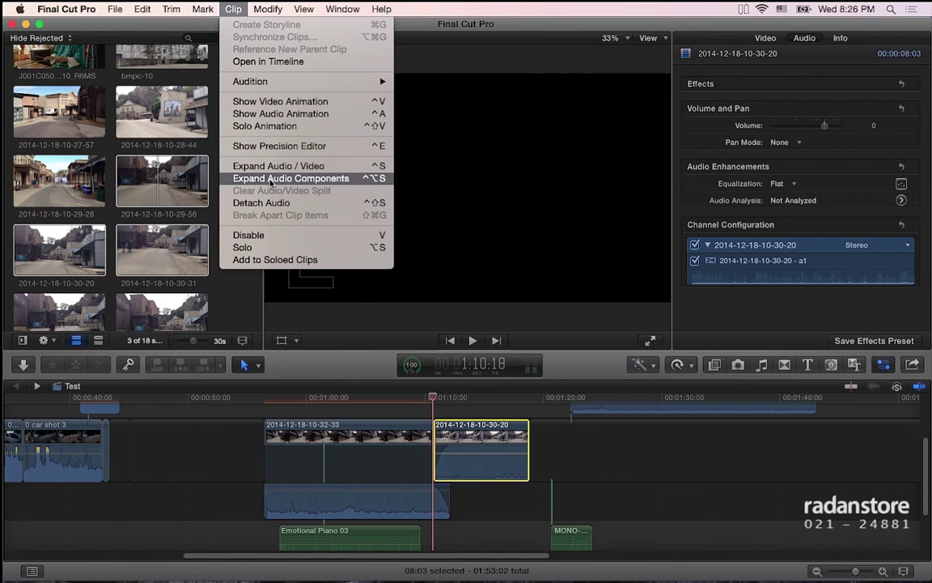
click(278, 166)
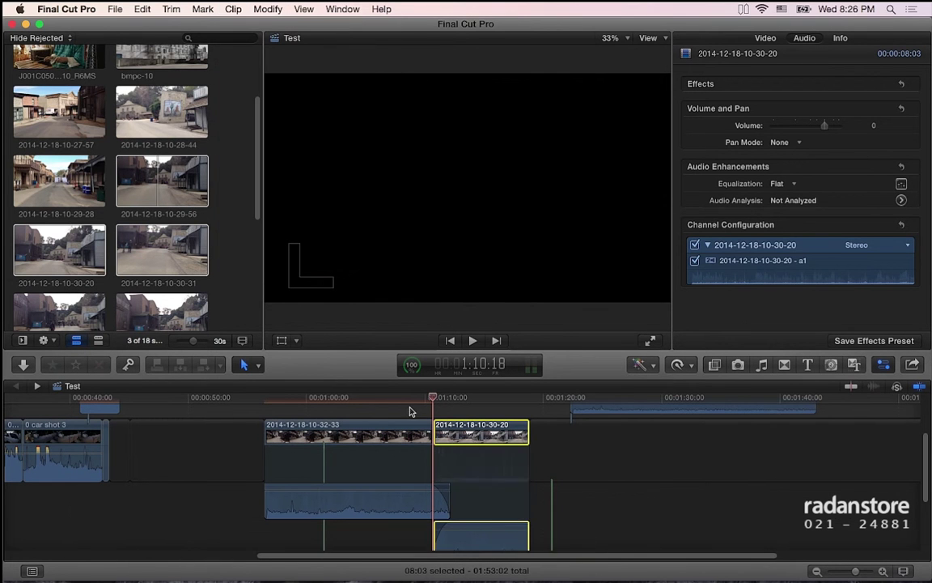
scroll(456, 520, down, 2)
click(580, 473)
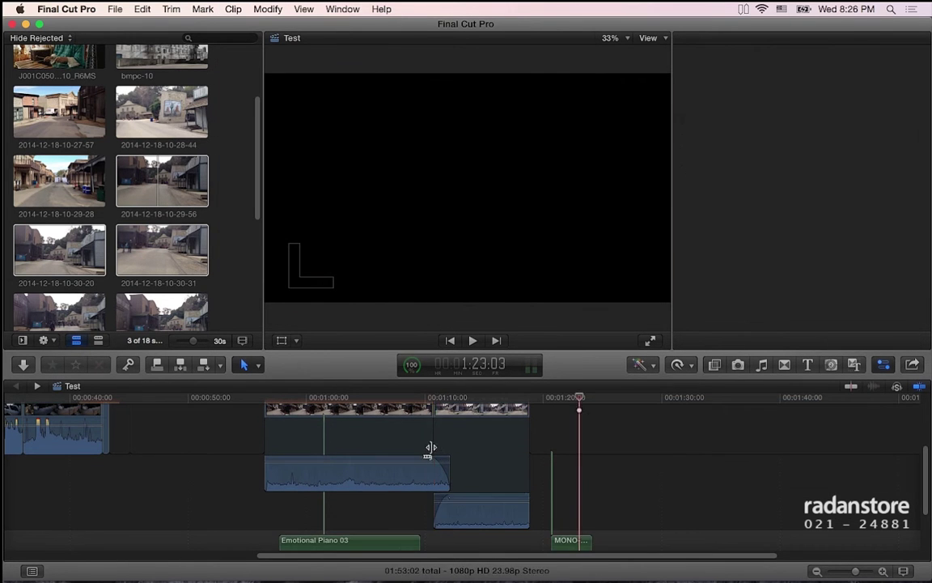
drag(404, 473, 404, 466)
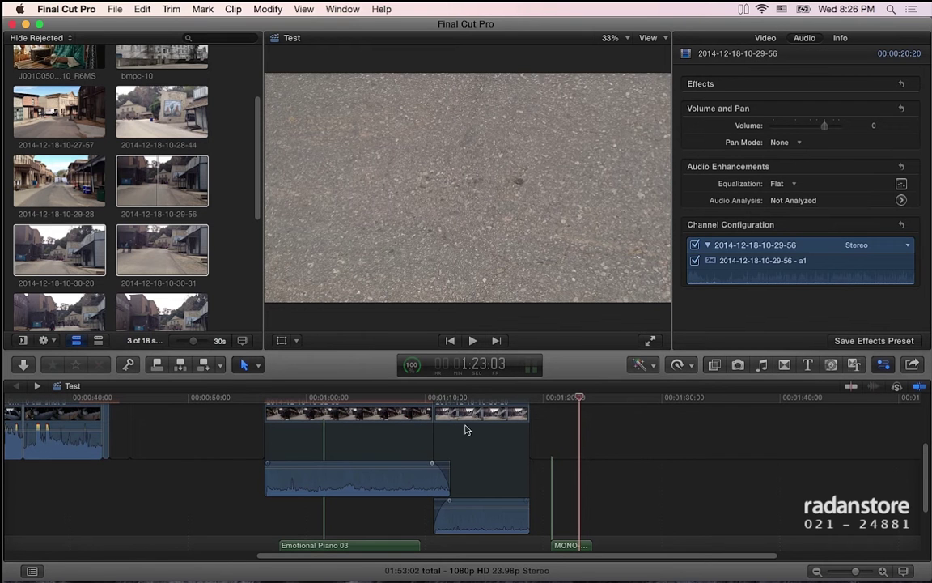
Step: Drag the lower audio's start edge, then move the video cut between the clips later
click(435, 505)
drag(434, 506, 420, 506)
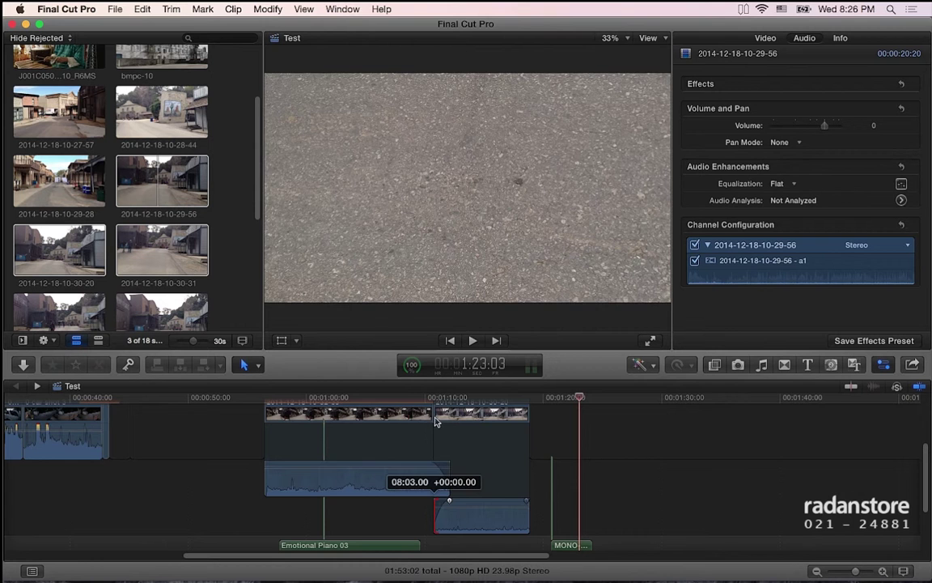
drag(436, 412, 460, 413)
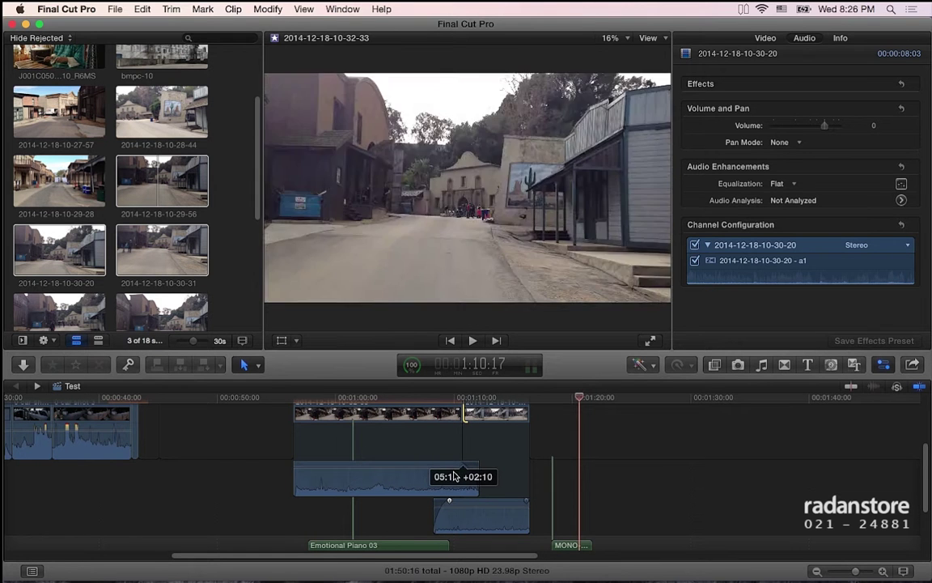
drag(460, 413, 463, 413)
click(487, 435)
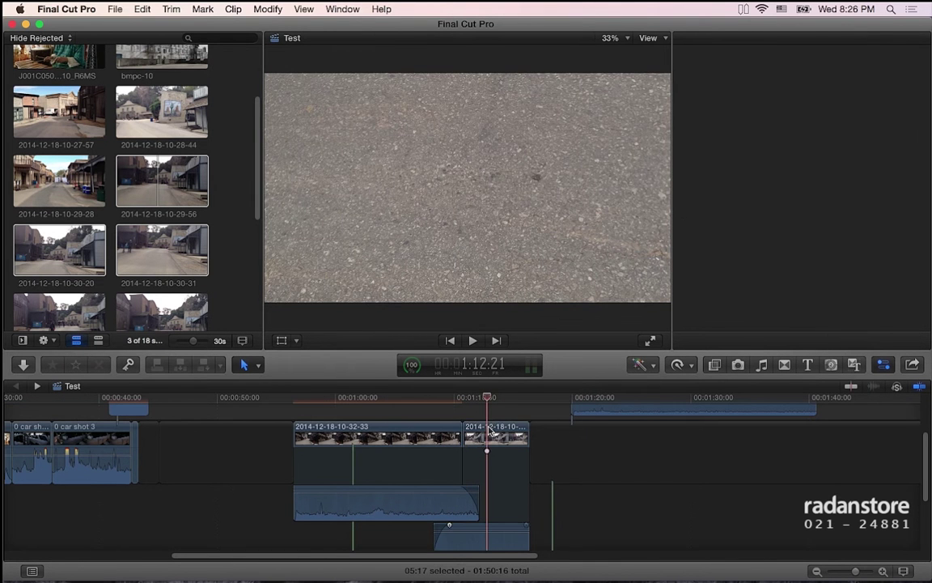
click(236, 9)
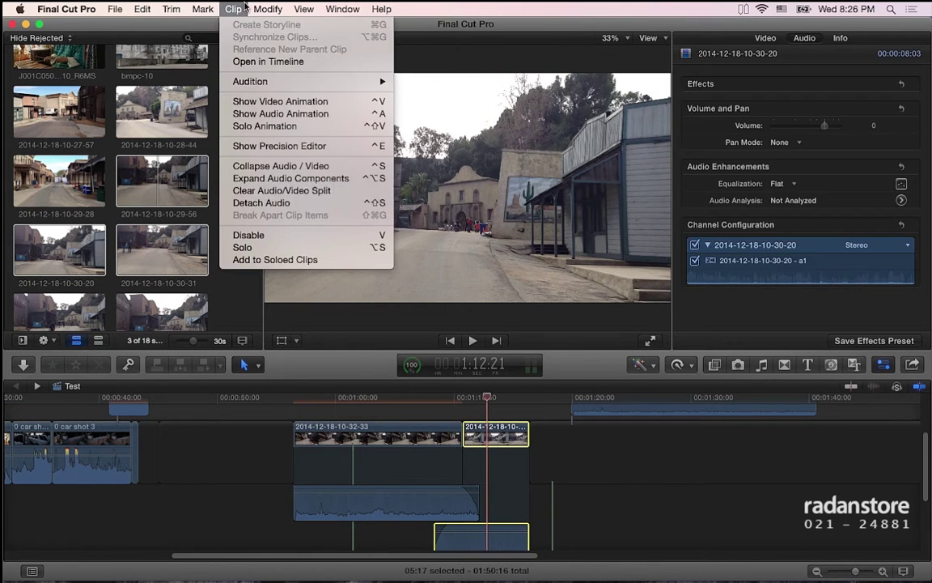
click(271, 192)
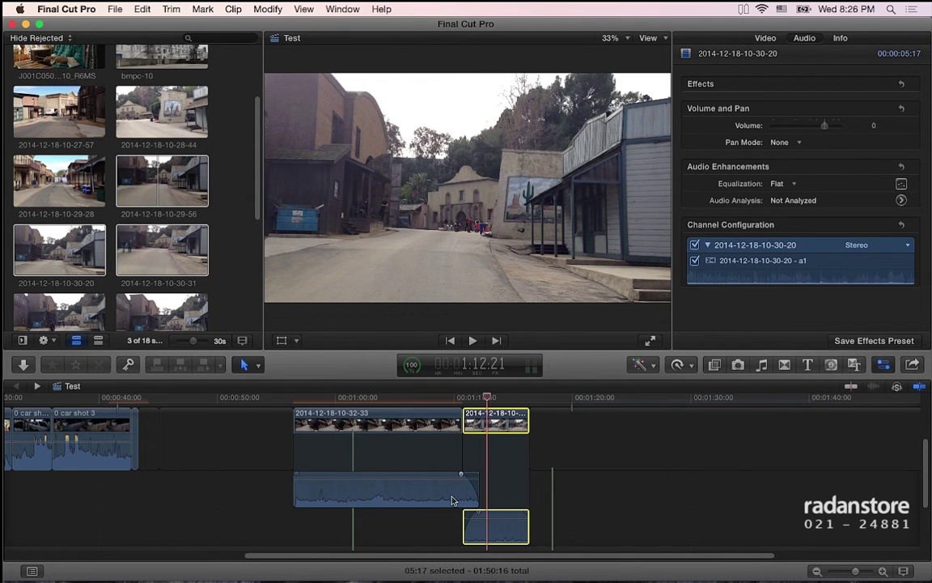
scroll(456, 500, down, 2)
scroll(451, 501, up, 1)
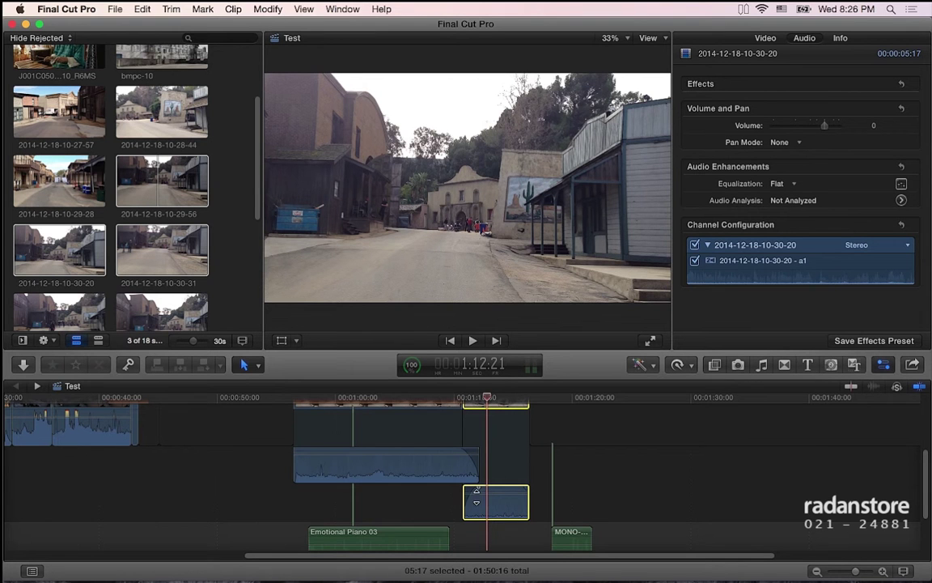
click(420, 468)
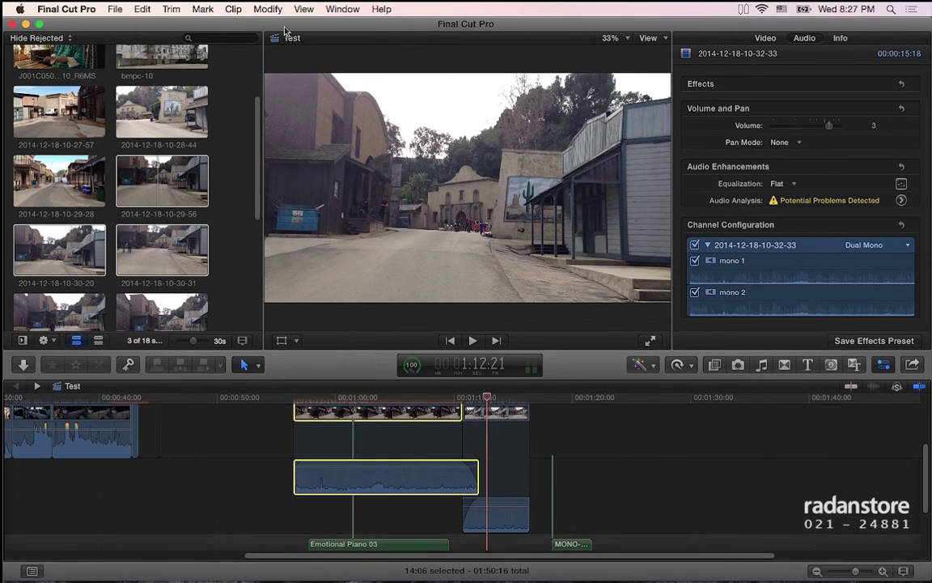
click(268, 9)
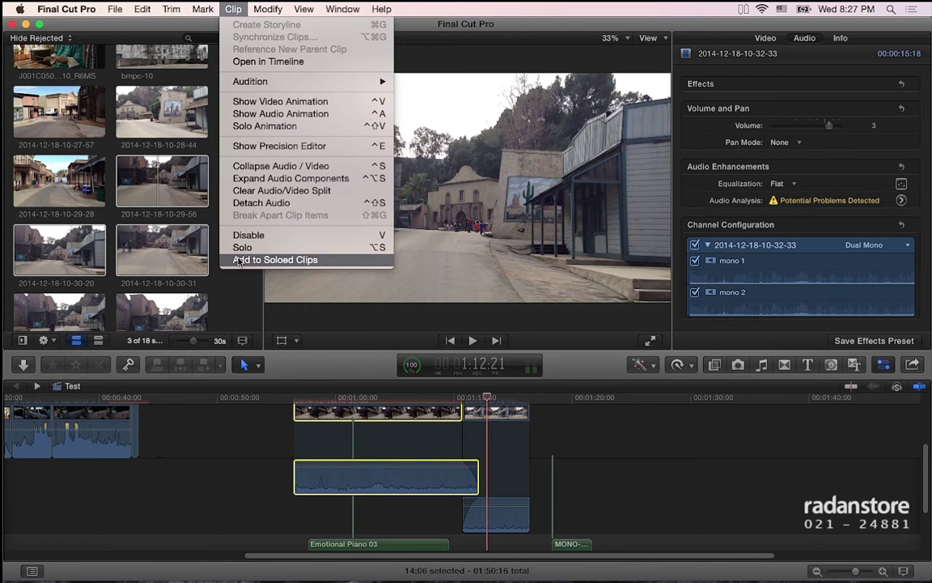
click(309, 203)
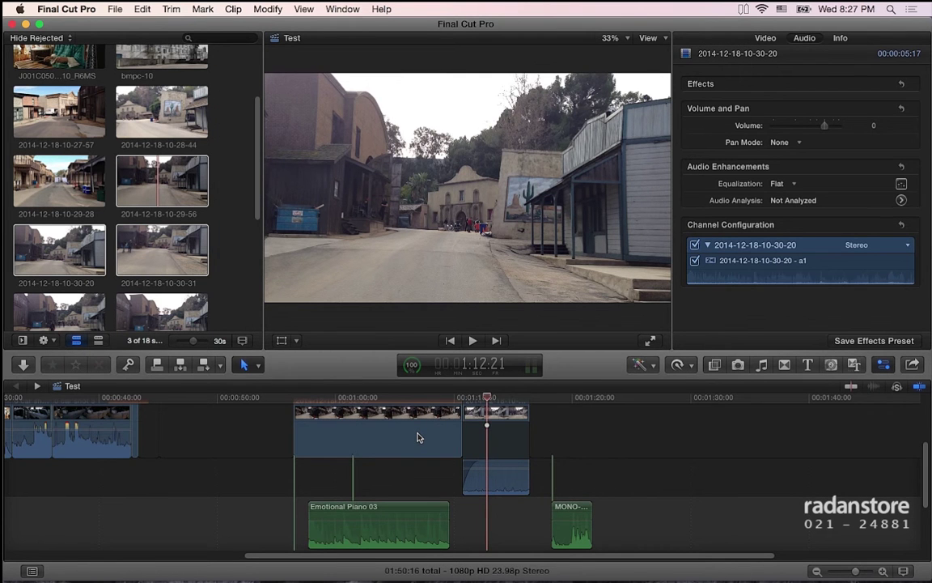
scroll(419, 437, down, 3)
click(421, 474)
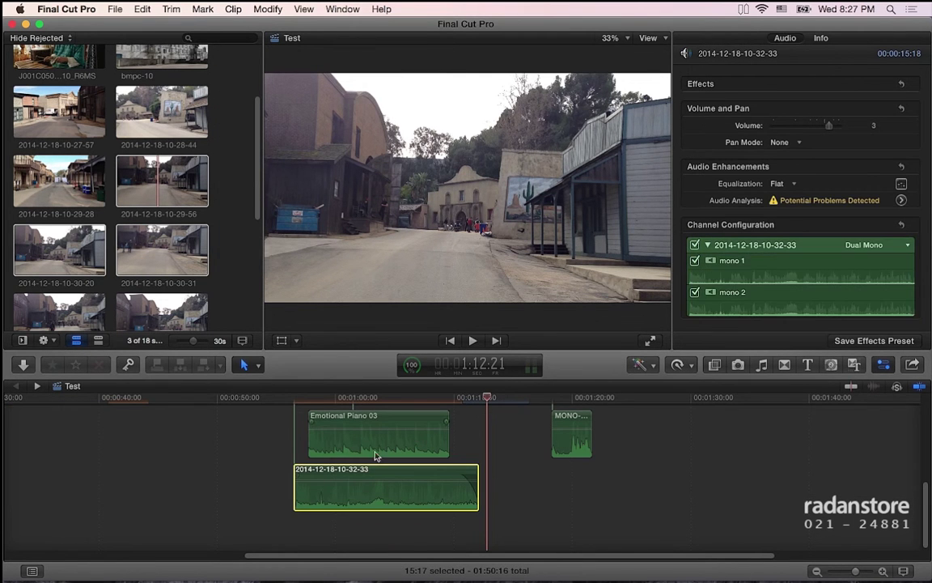
click(745, 208)
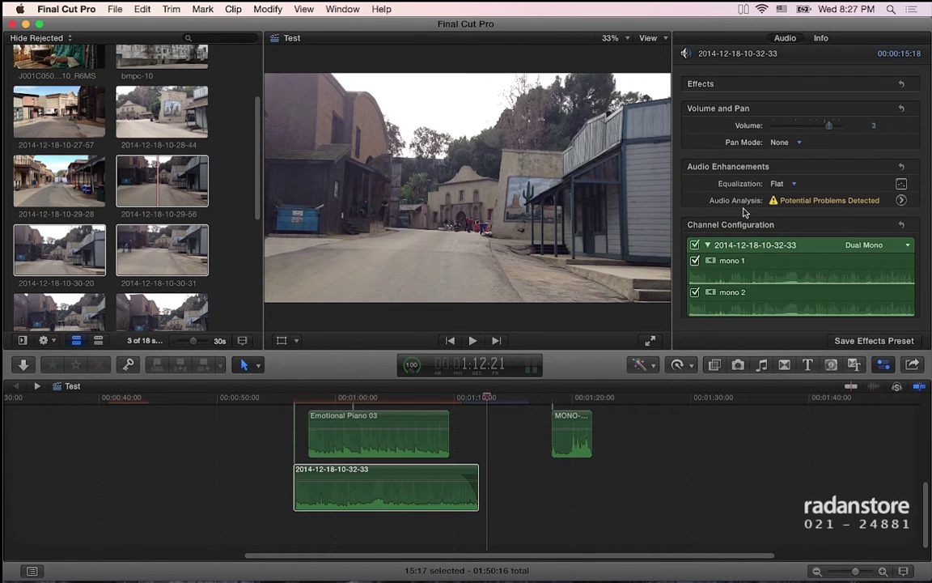
click(743, 264)
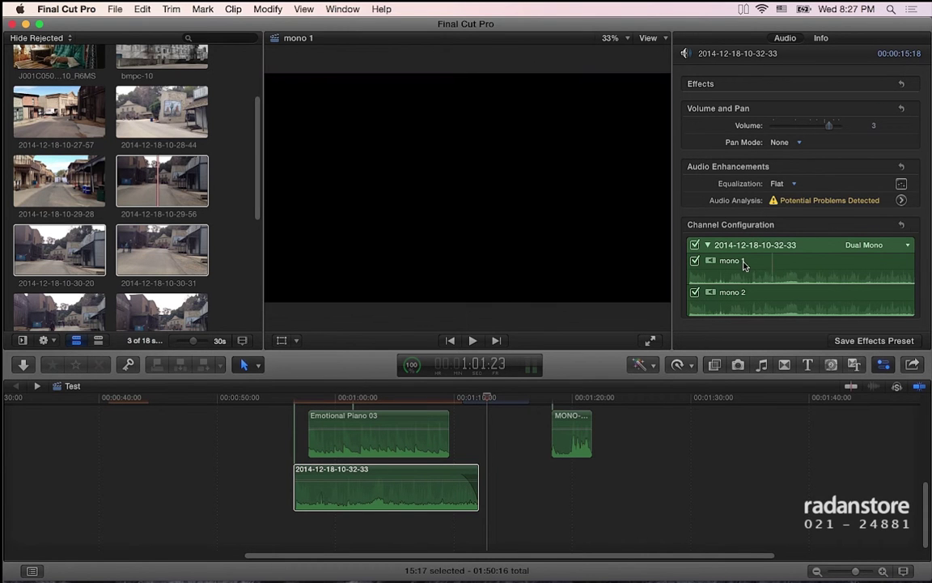
click(779, 211)
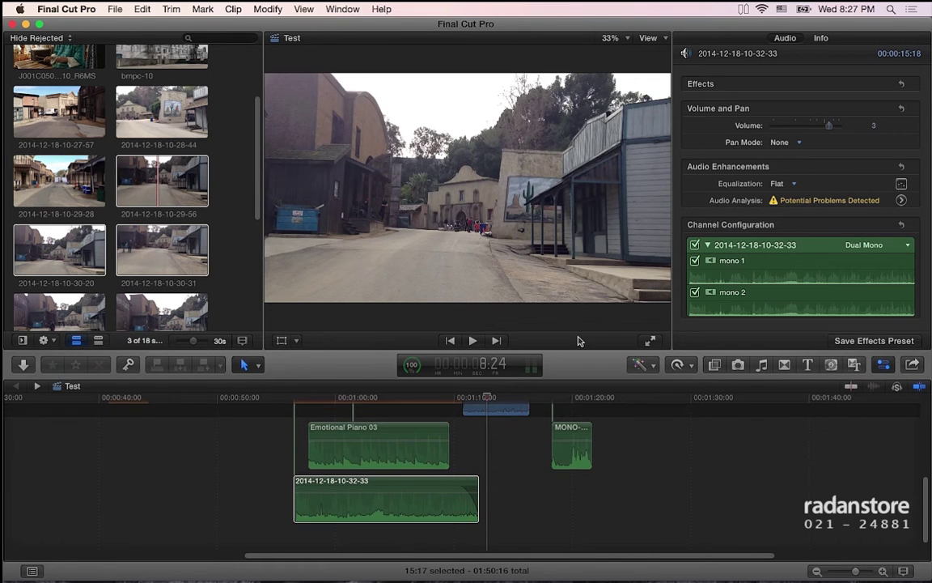
click(782, 291)
click(826, 267)
click(873, 244)
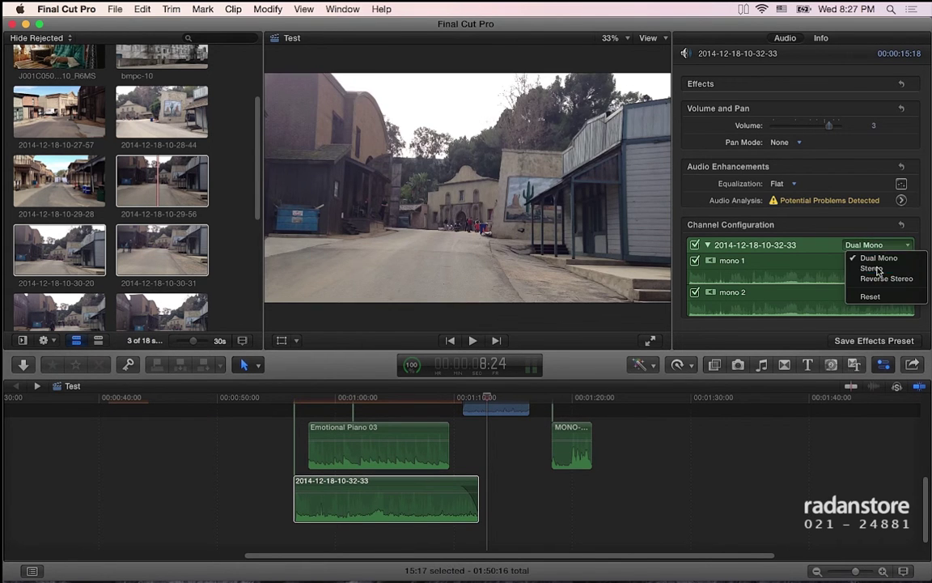
click(875, 266)
click(878, 245)
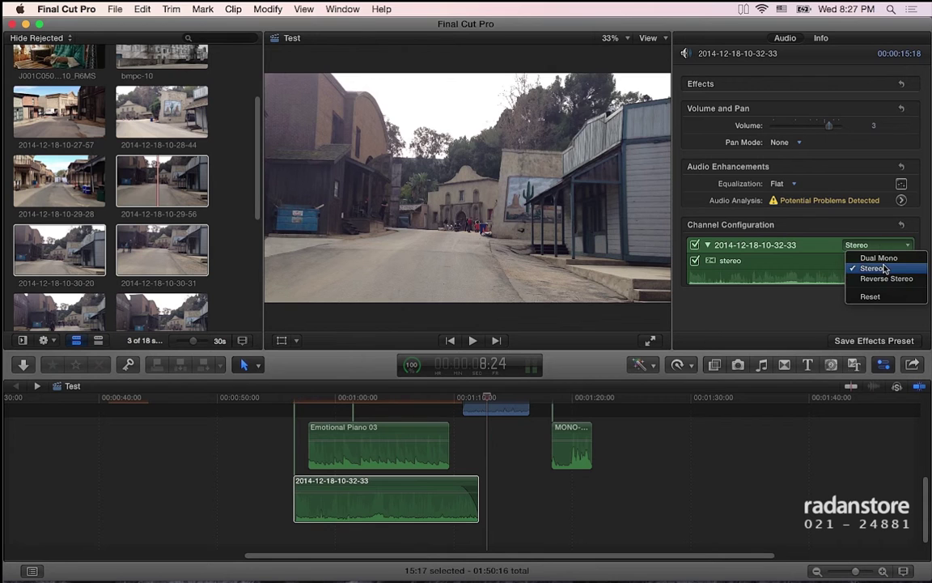
click(887, 263)
click(878, 245)
click(879, 257)
click(878, 244)
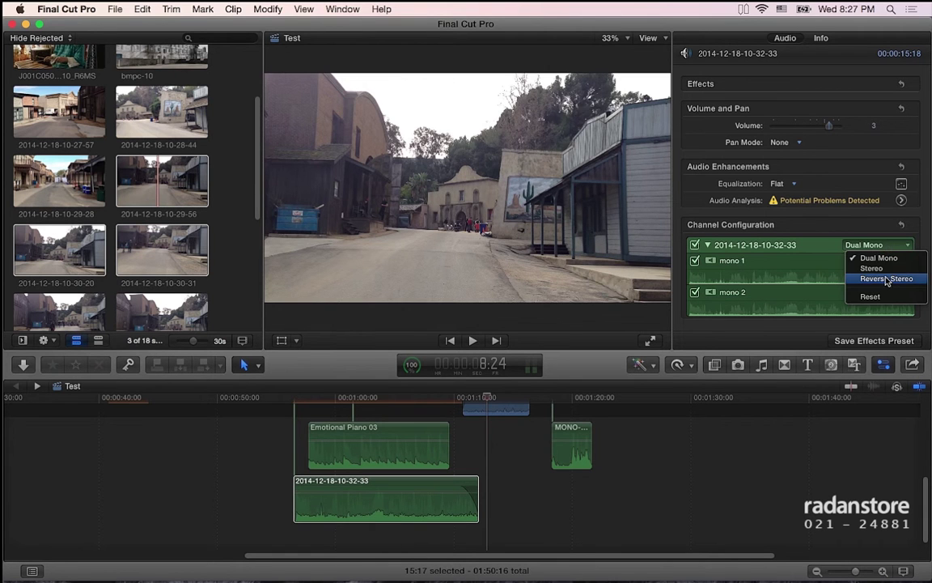
click(843, 225)
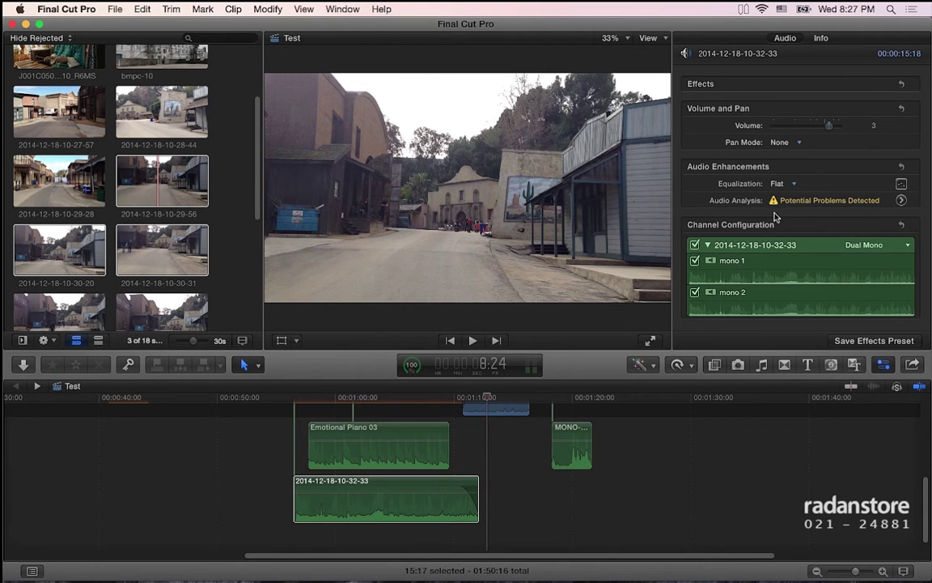
click(740, 293)
click(793, 233)
Step: Keep the clip's Pan Mode set to None
click(789, 142)
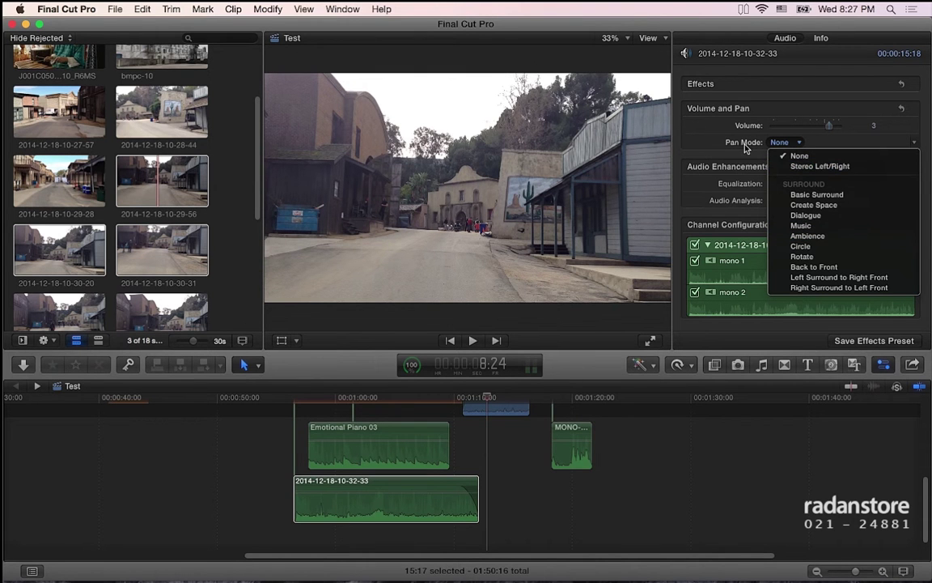
click(796, 156)
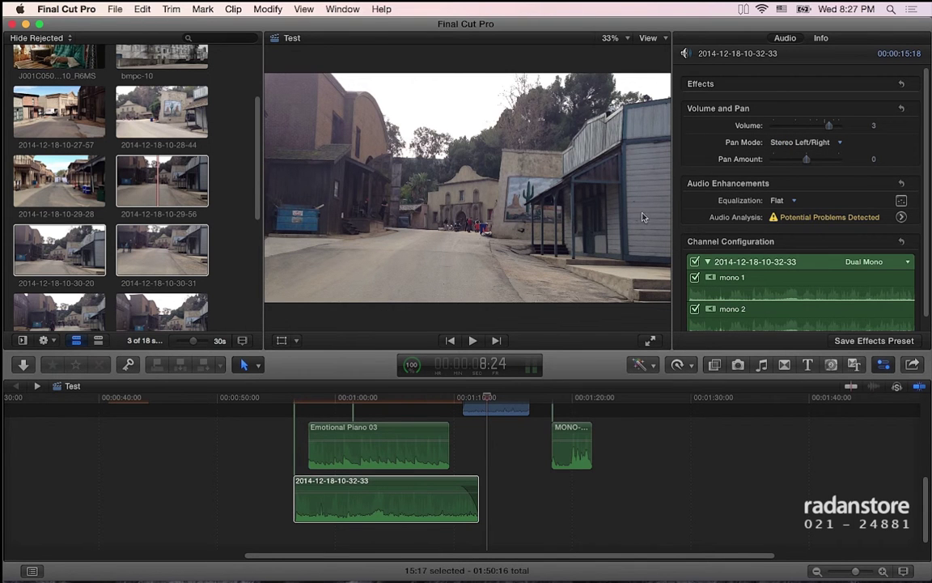
click(809, 143)
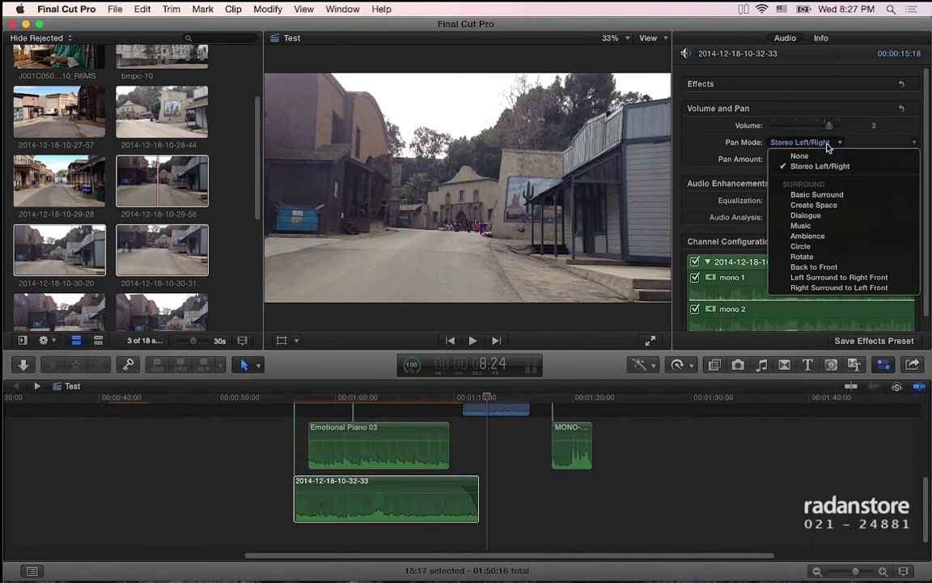
click(825, 154)
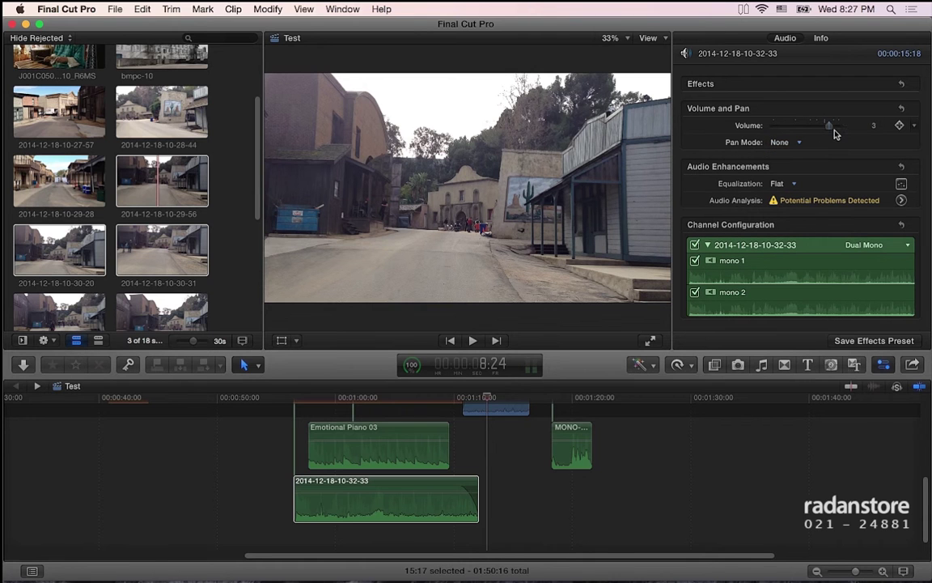
Step: Lower the volume from 3 to -1 dB and show the Audio Enhancements
drag(829, 125, 824, 125)
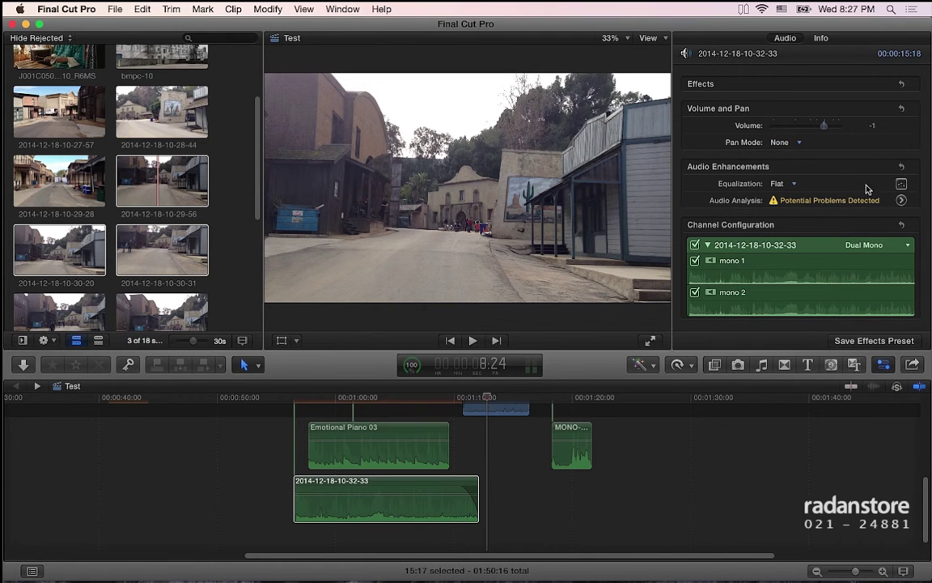
click(901, 185)
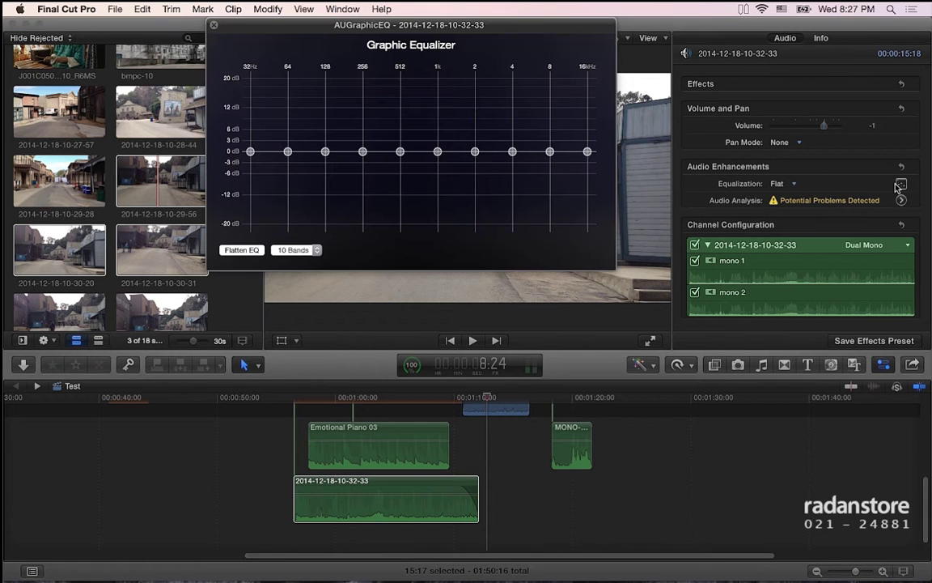
click(215, 27)
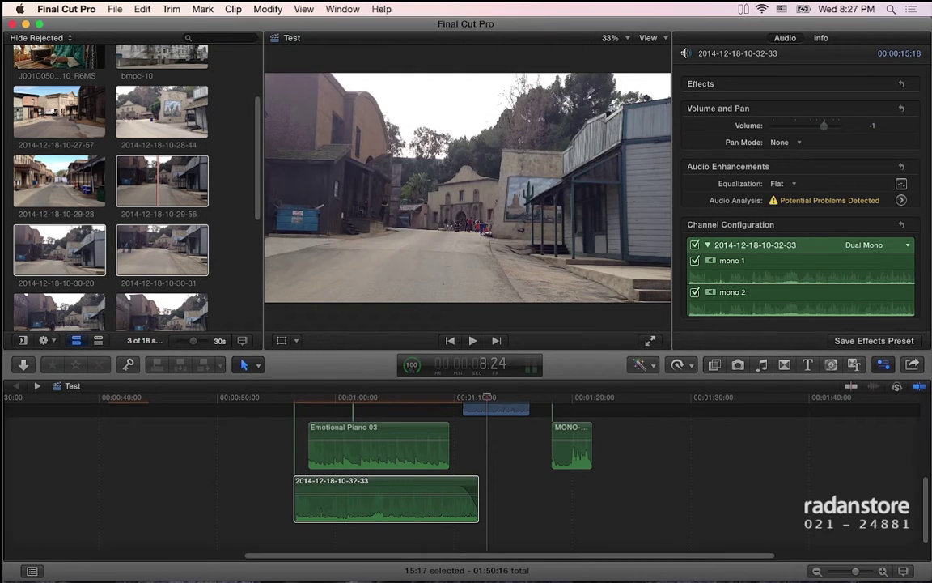
click(901, 200)
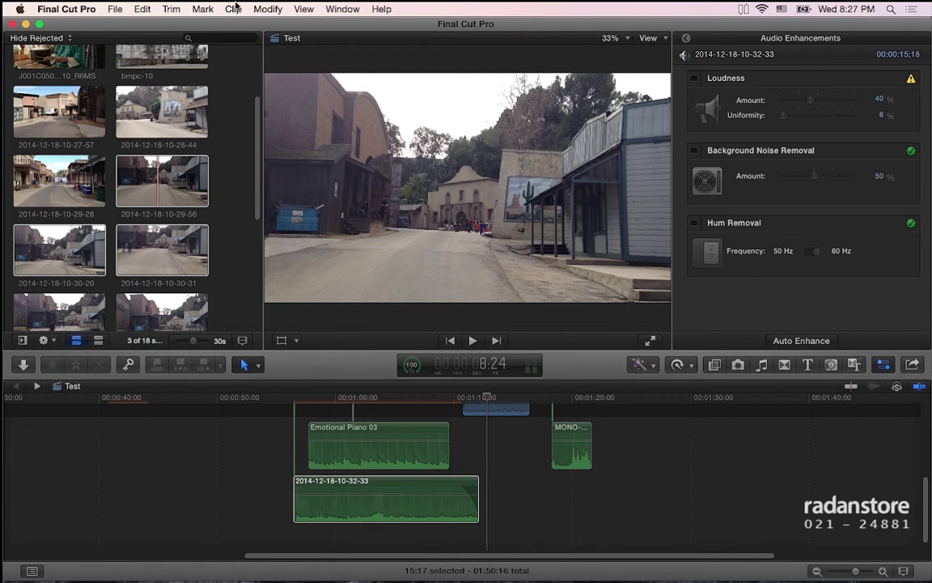
Step: Enable Background Noise Removal, Hum Removal and Loudness for the clip
click(269, 9)
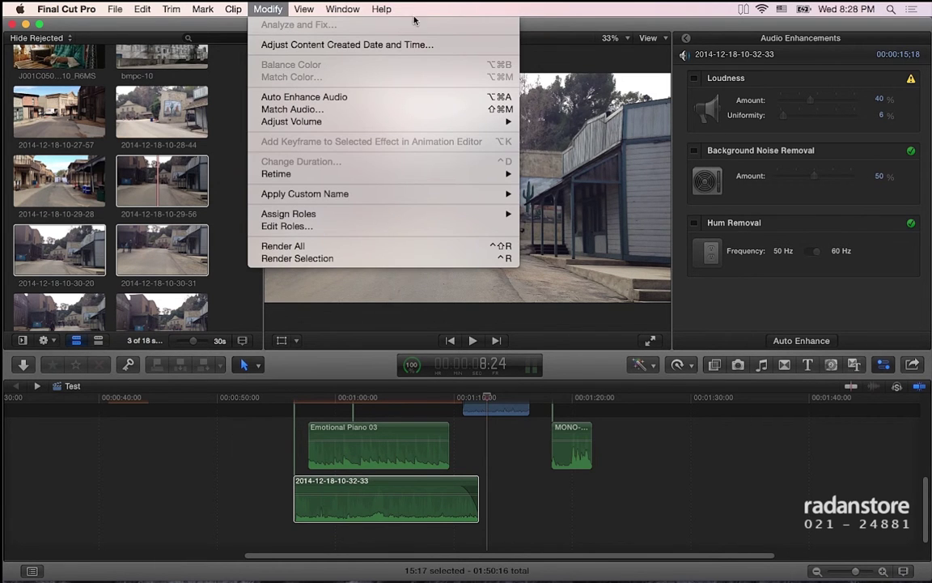
click(476, 14)
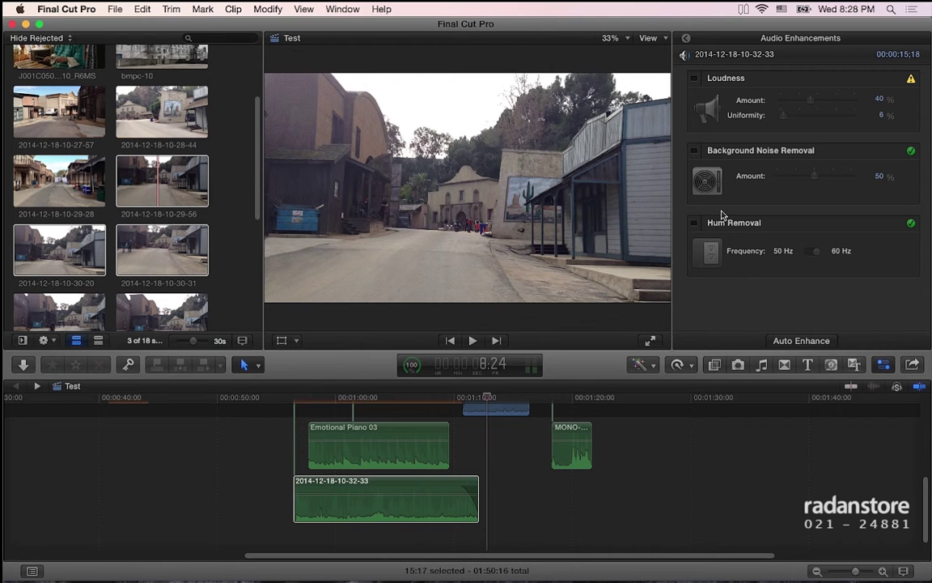
click(693, 150)
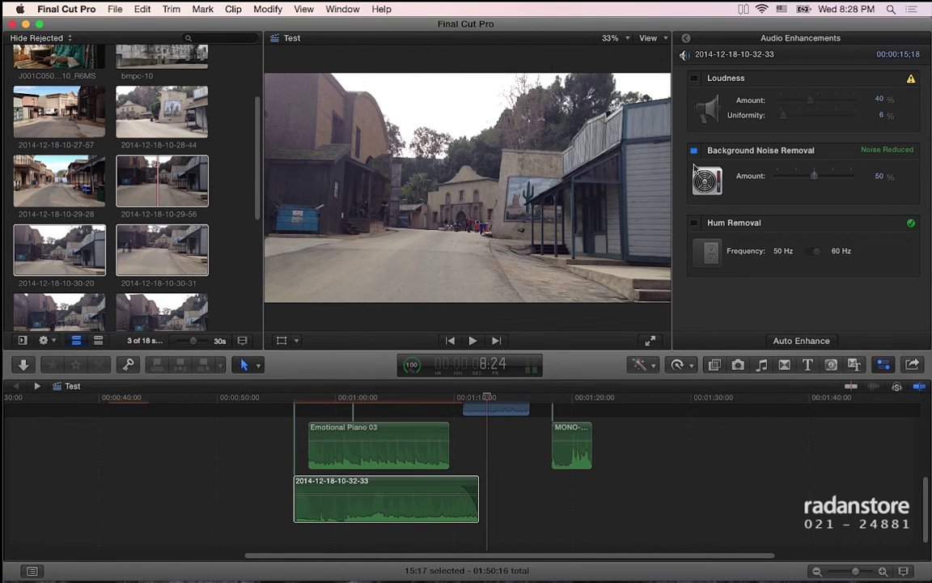
click(694, 222)
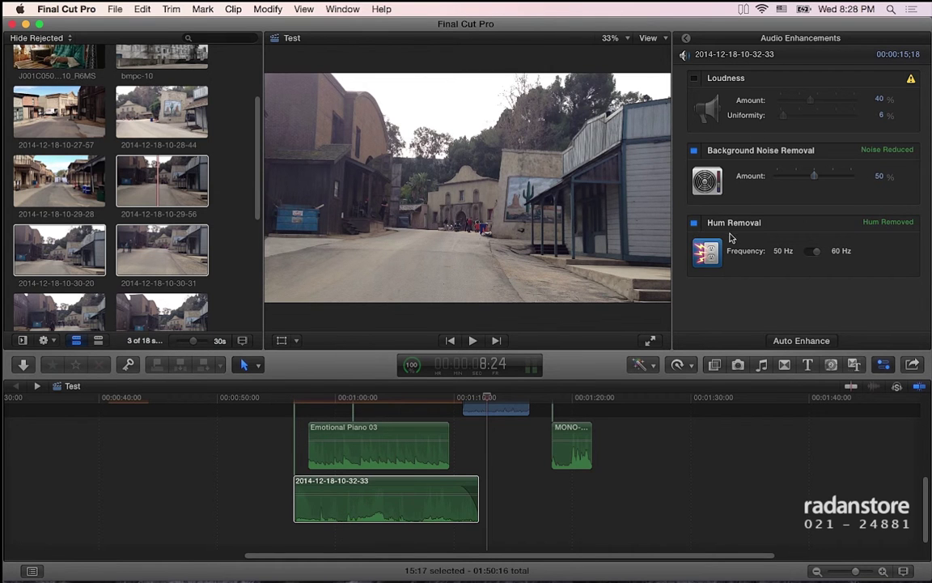
click(694, 79)
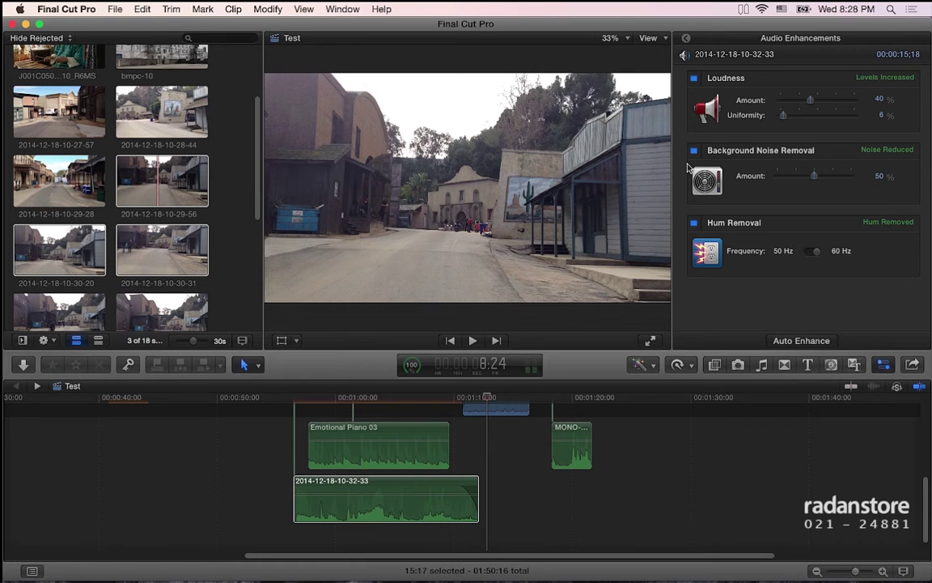
scroll(499, 447, up, 1)
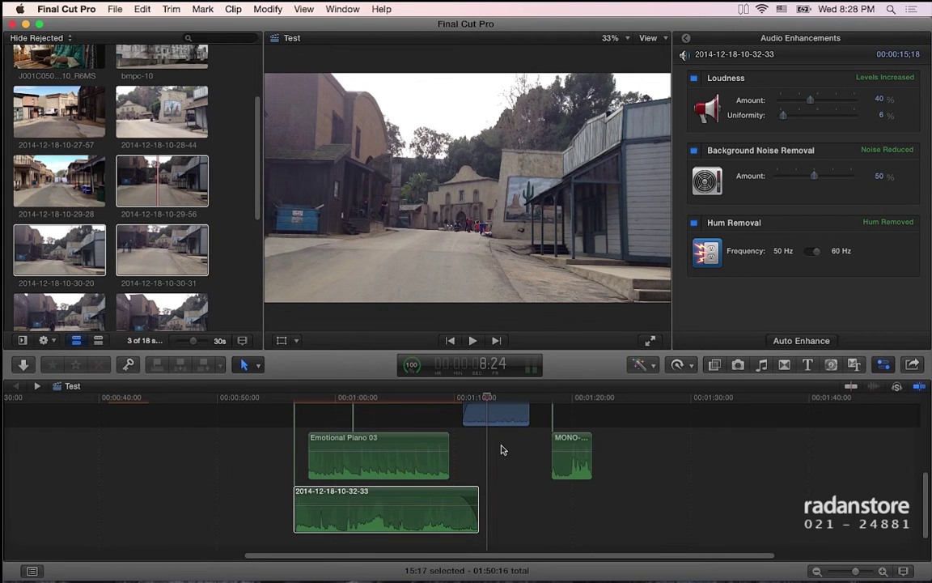
scroll(502, 449, up, 2)
scroll(501, 449, up, 3)
scroll(500, 445, up, 2)
scroll(500, 445, down, 8)
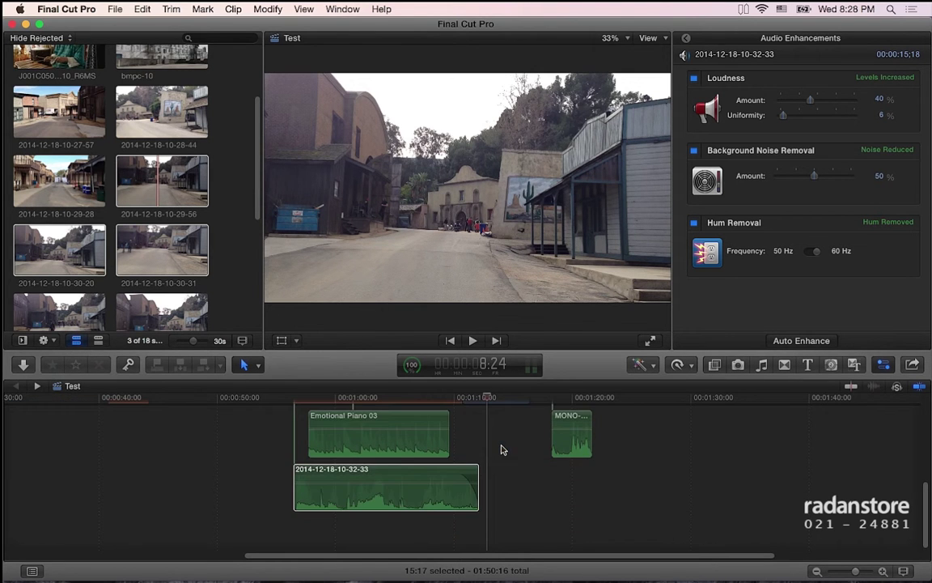
click(427, 480)
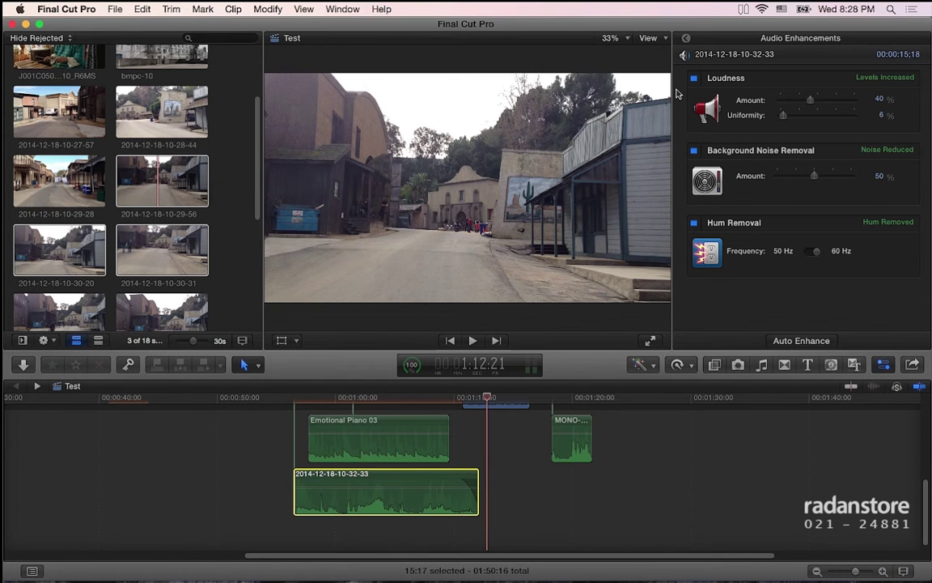
click(685, 38)
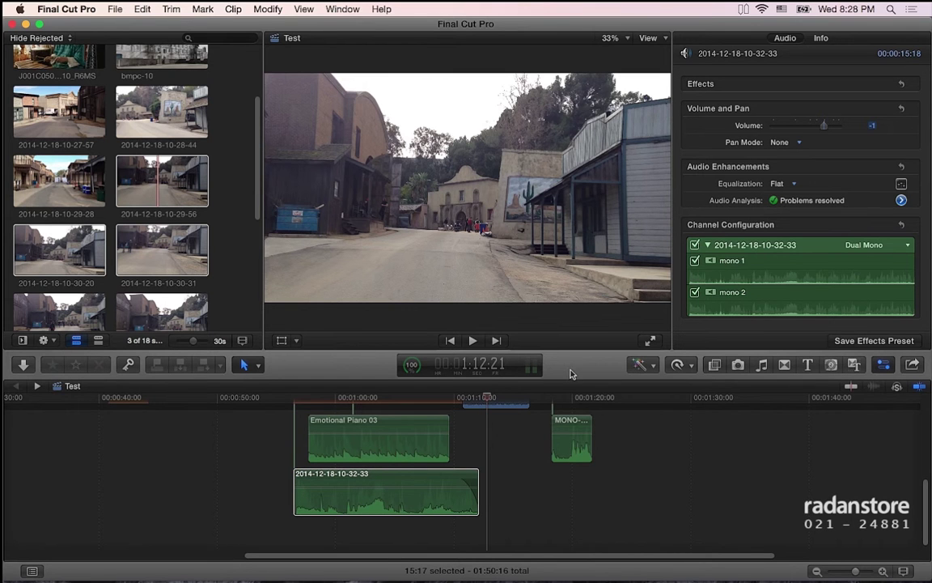
scroll(551, 456, right, 1)
scroll(551, 456, right, 2)
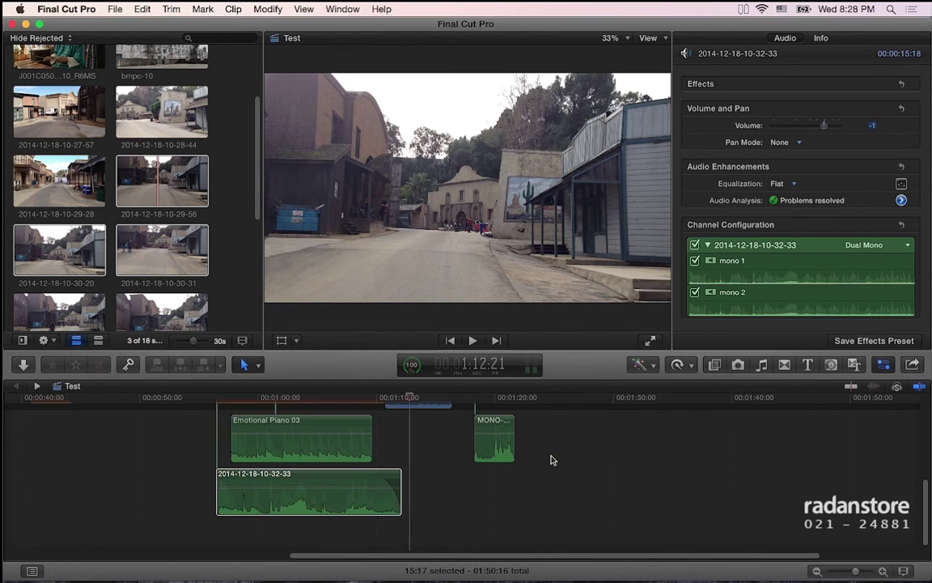
scroll(551, 457, up, 3)
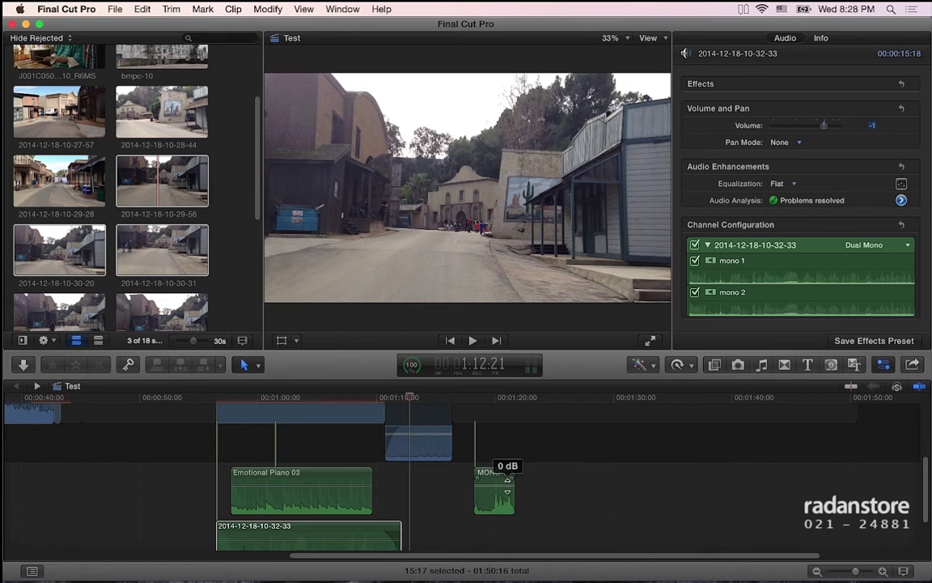
scroll(507, 480, left, 1)
scroll(508, 484, up, 3)
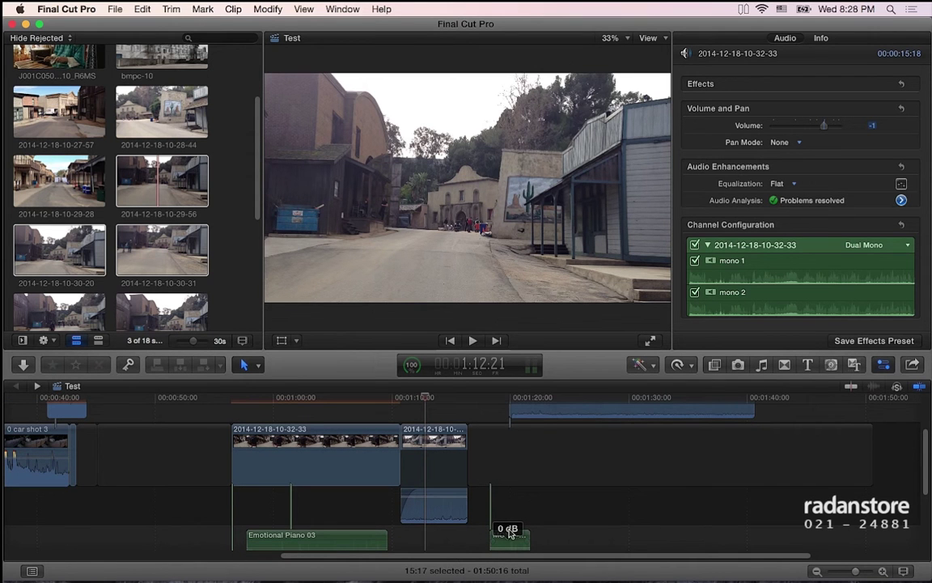
drag(542, 416, 539, 416)
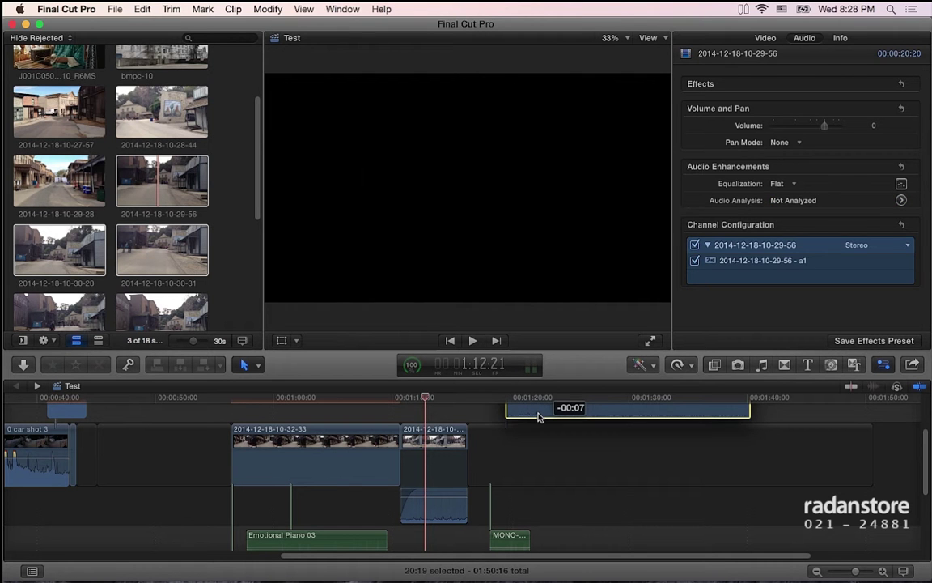
drag(538, 417, 535, 491)
Step: Shift MONO-007.wav later and select it to show its Dual Mono channels mono 1 and mono 2
drag(508, 547, 551, 536)
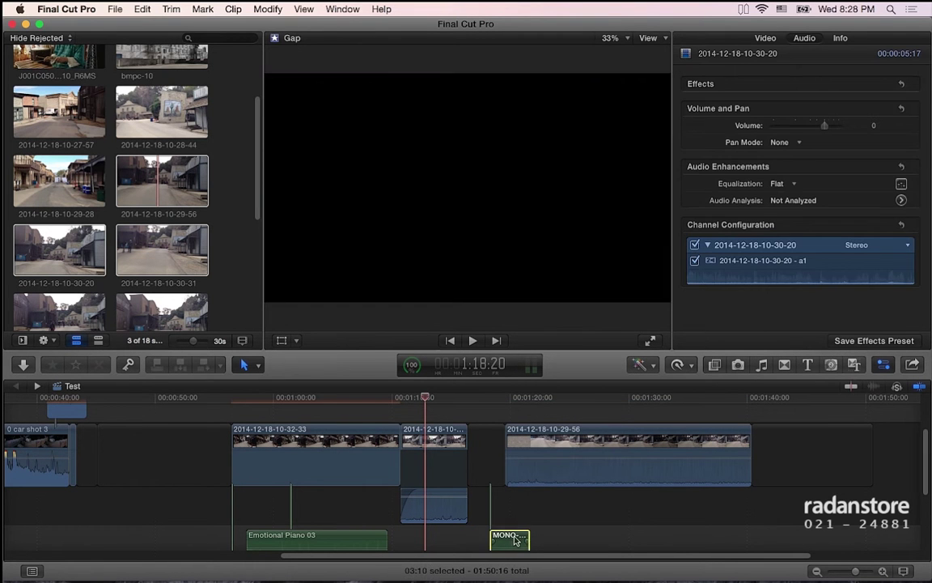
click(547, 397)
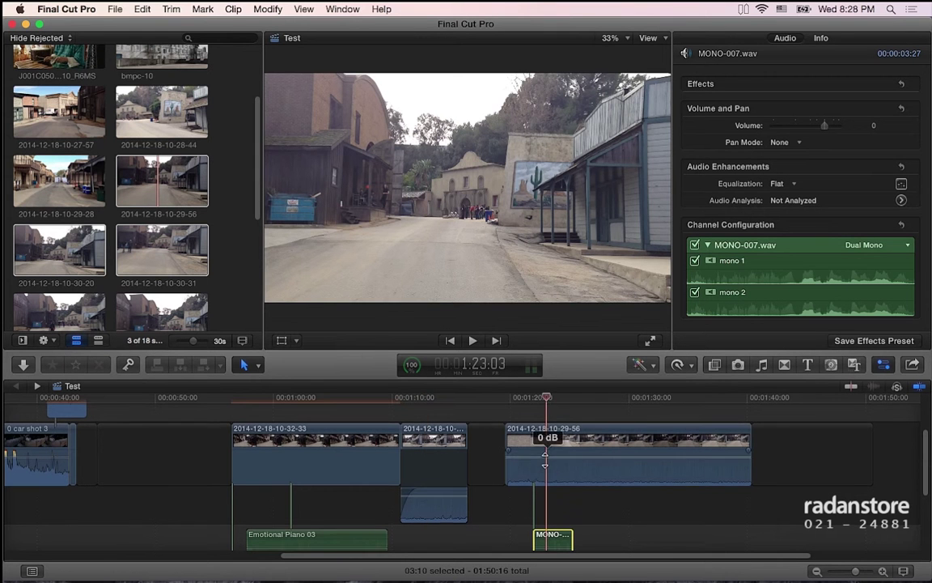
scroll(545, 453, down, 3)
Step: View the zoom-h4n_lrg recorder photo in Preview, then return to Final Cut Pro
key(super+Tab)
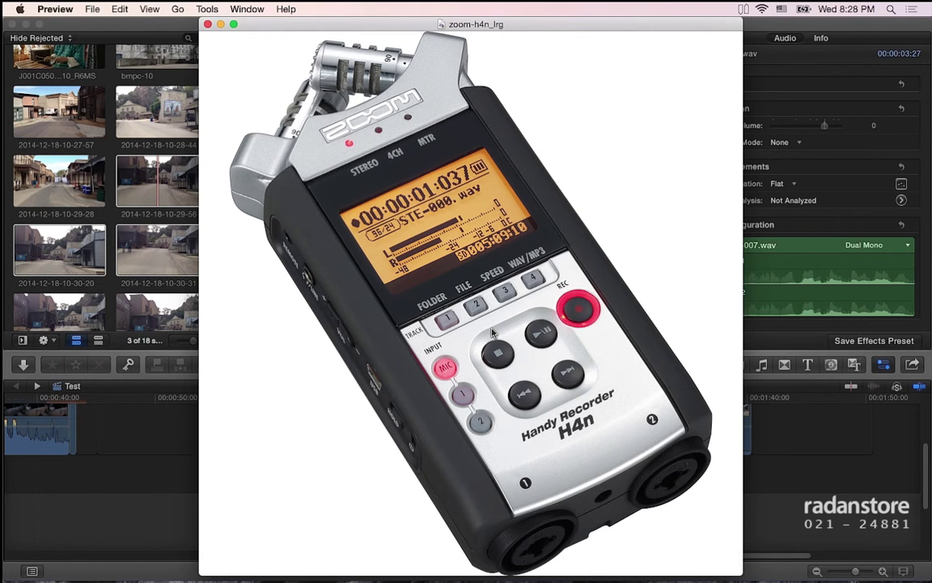
key(super+Tab)
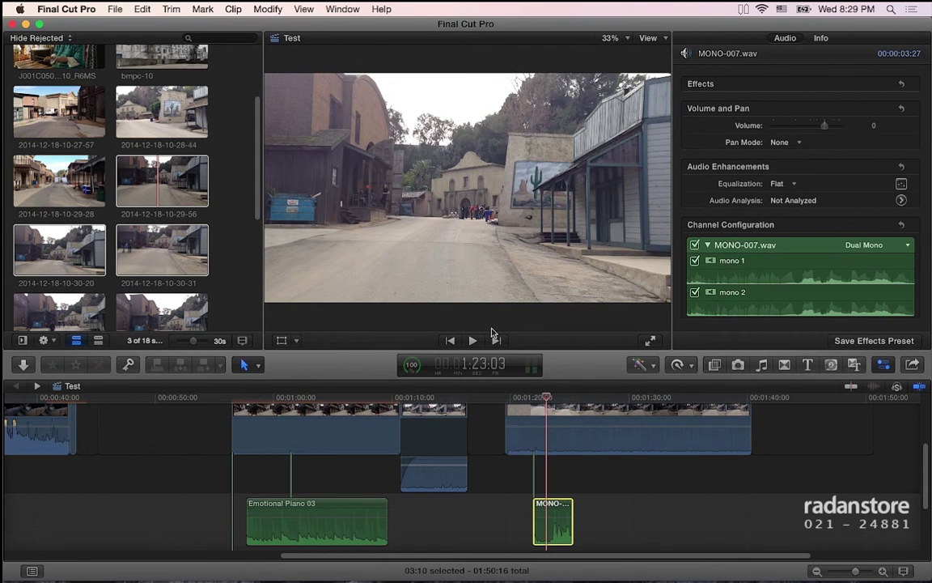
click(900, 247)
click(899, 248)
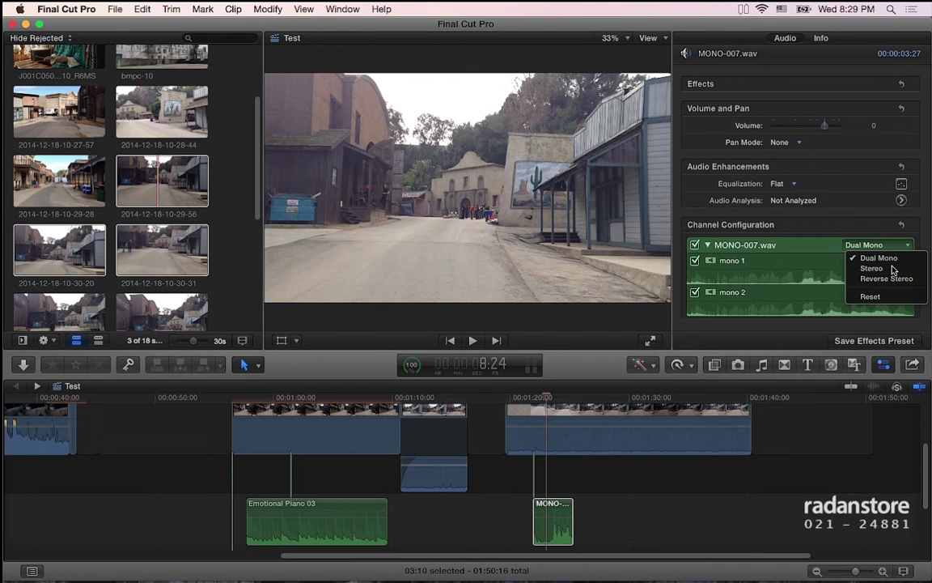
click(890, 267)
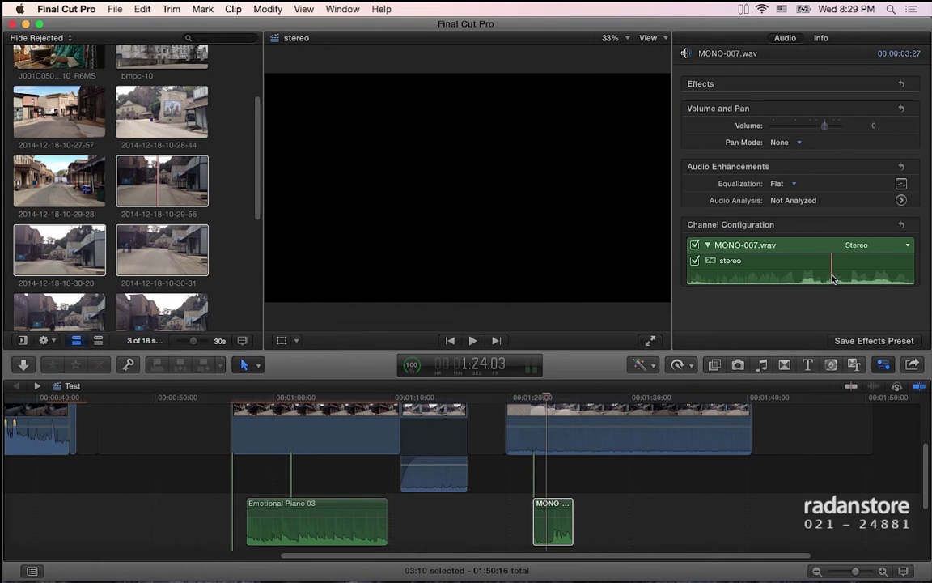
click(869, 246)
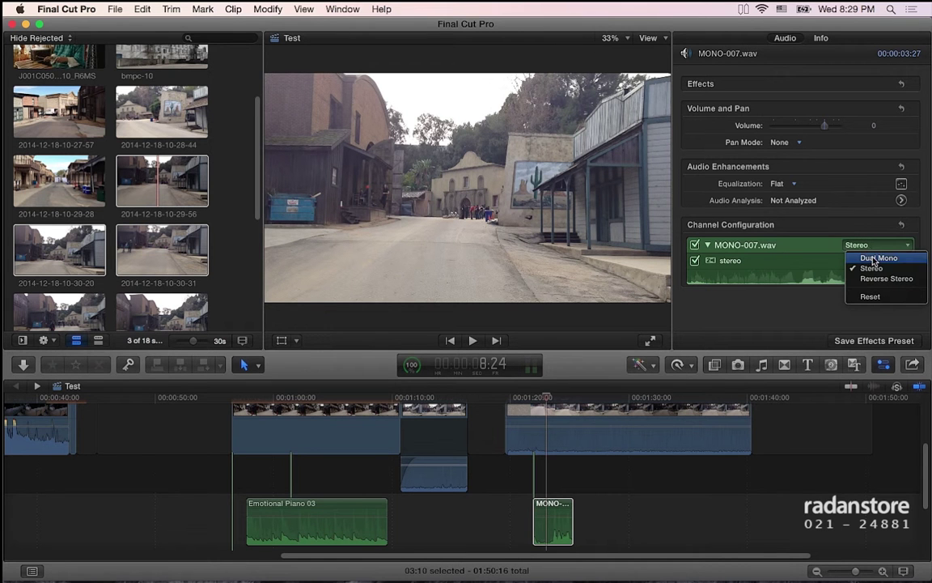
key(Escape)
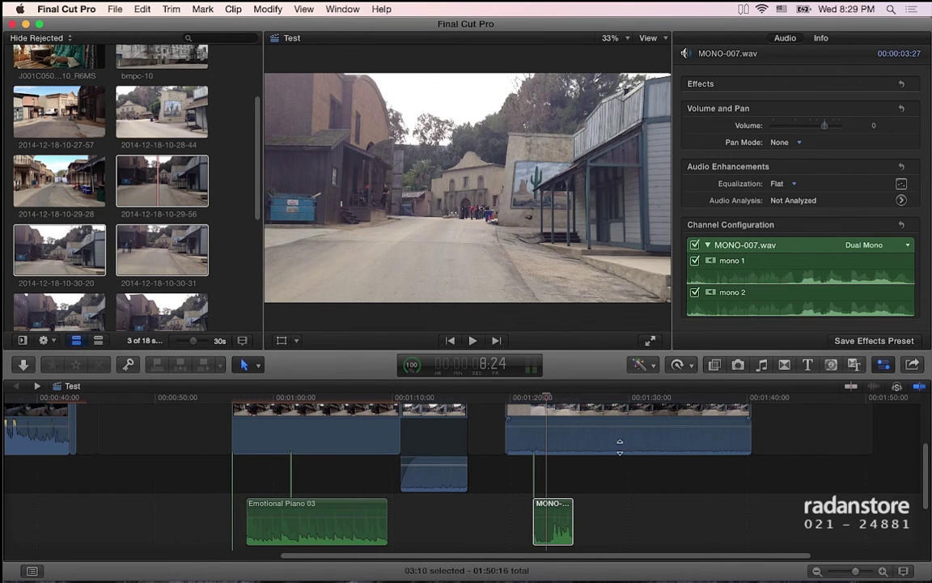
scroll(620, 445, down, 3)
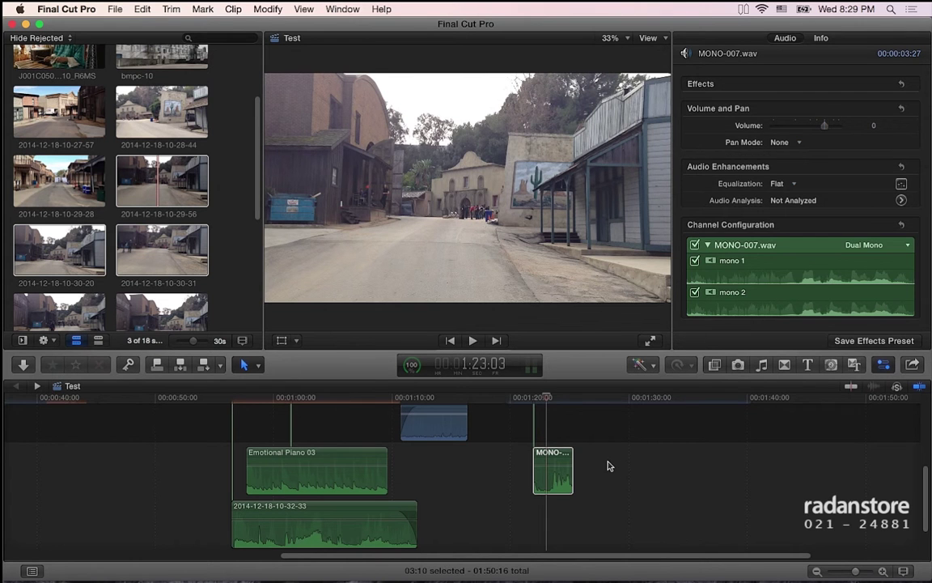
click(610, 466)
click(557, 452)
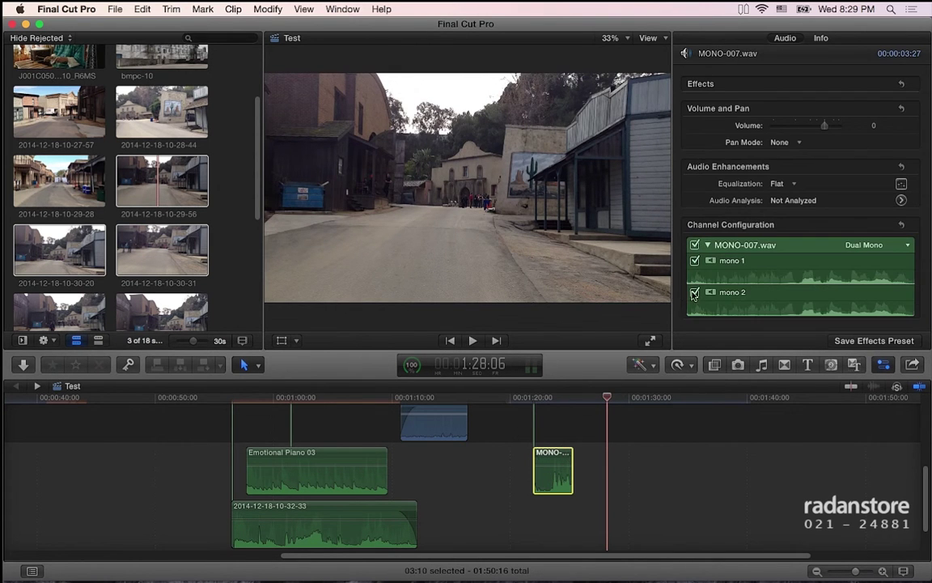
click(695, 292)
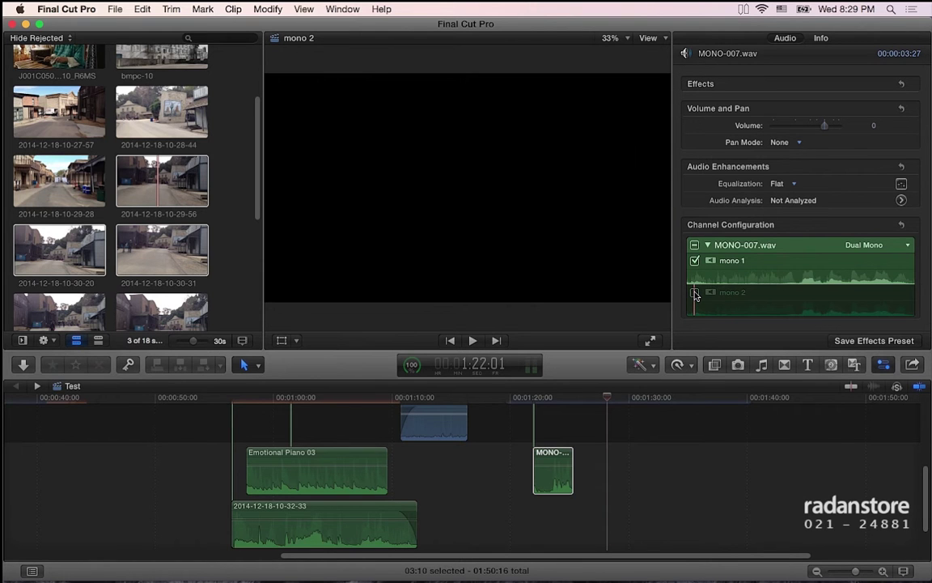
click(694, 292)
click(550, 397)
click(312, 10)
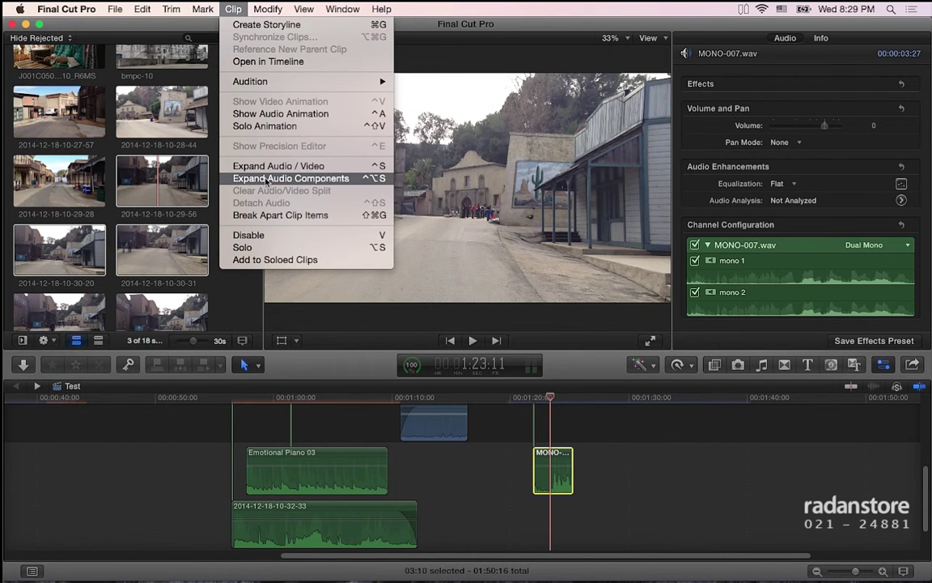
Step: Expand MONO-007 into mono 1 and mono 2 components and move mono 2 into the upper lane
click(268, 178)
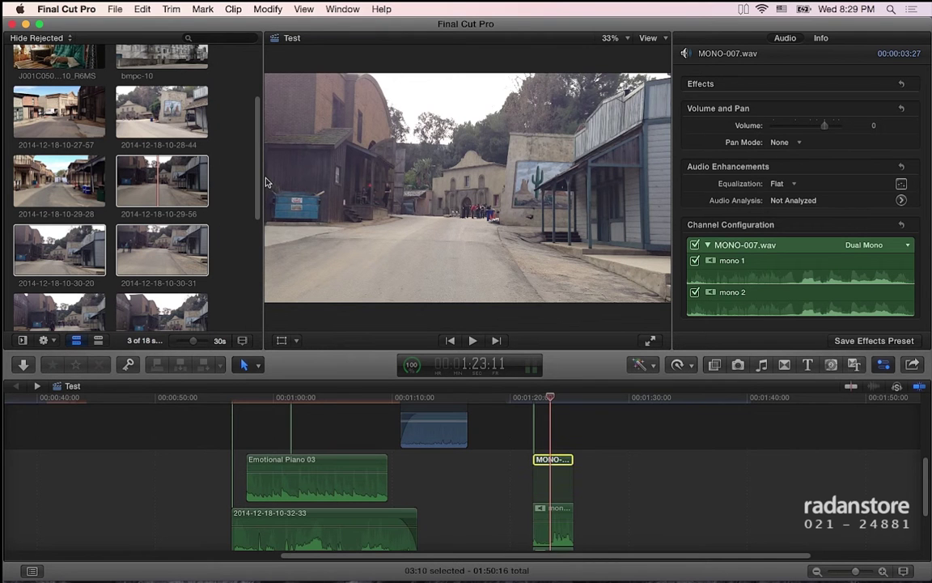
scroll(618, 467, down, 3)
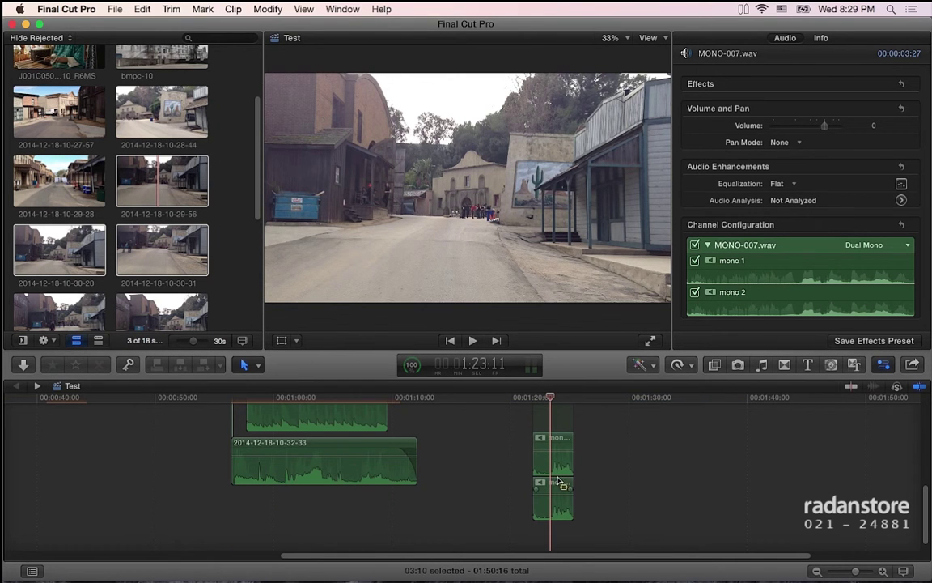
mouse_move(561, 487)
click(555, 484)
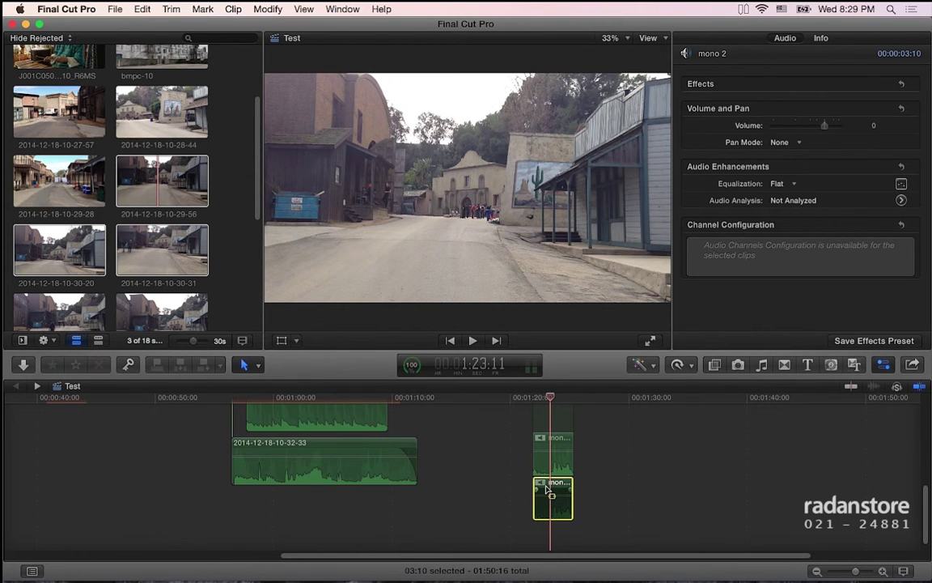
drag(547, 486, 552, 448)
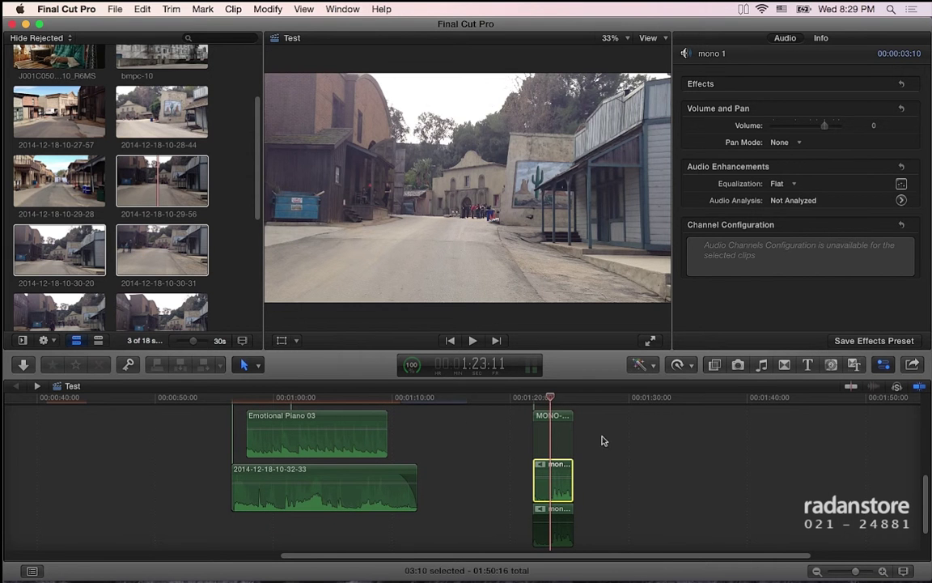
click(544, 397)
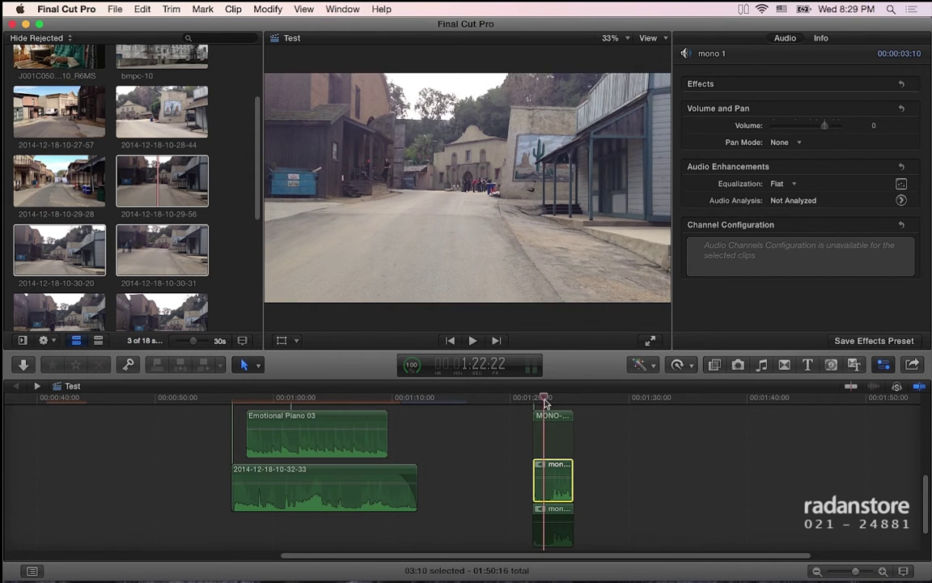
scroll(374, 475, up, 5)
scroll(408, 466, down, 3)
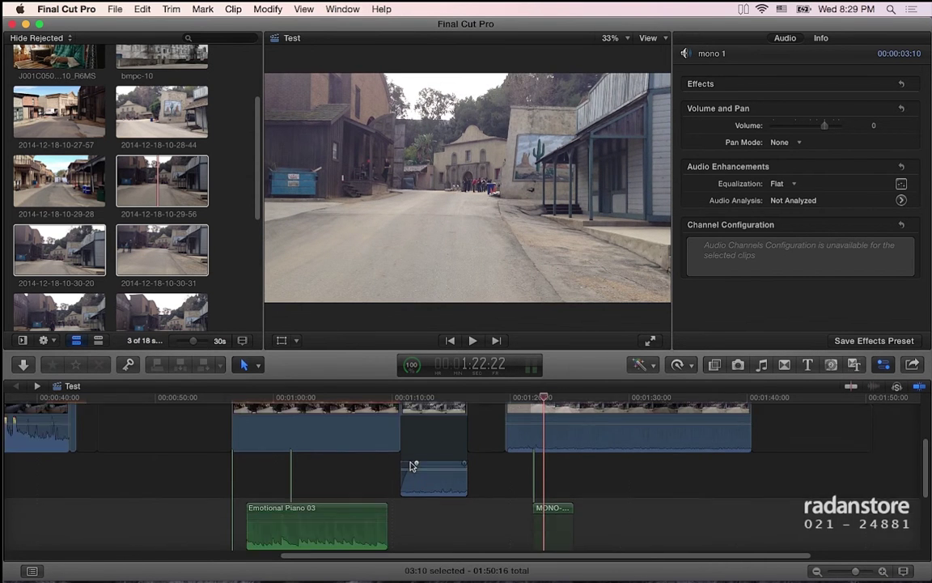
click(436, 429)
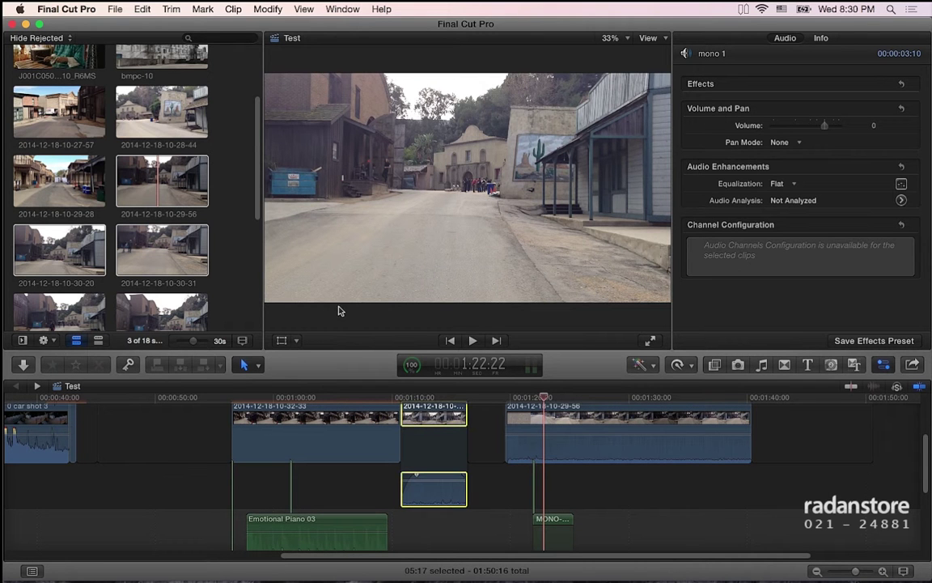
click(270, 8)
mouse_move(233, 9)
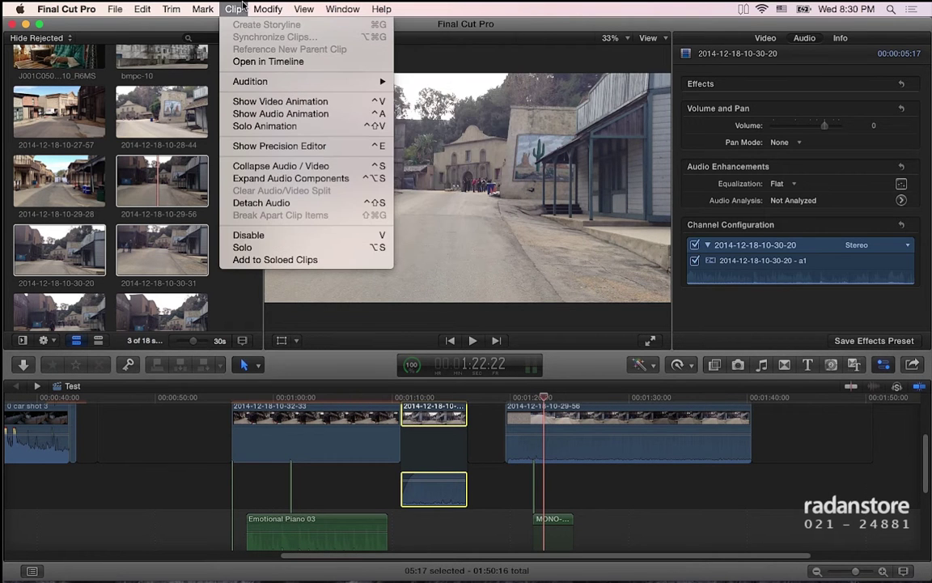
click(294, 180)
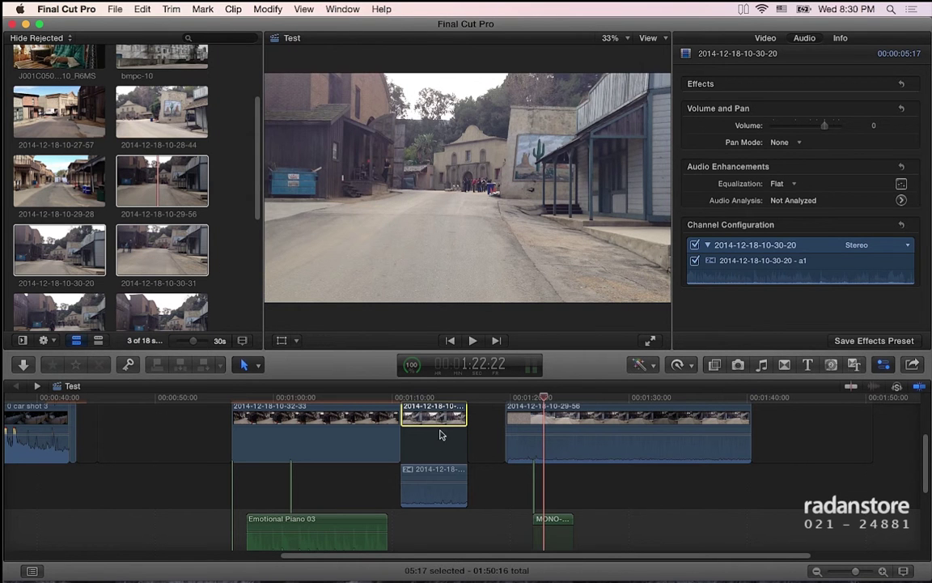
click(434, 479)
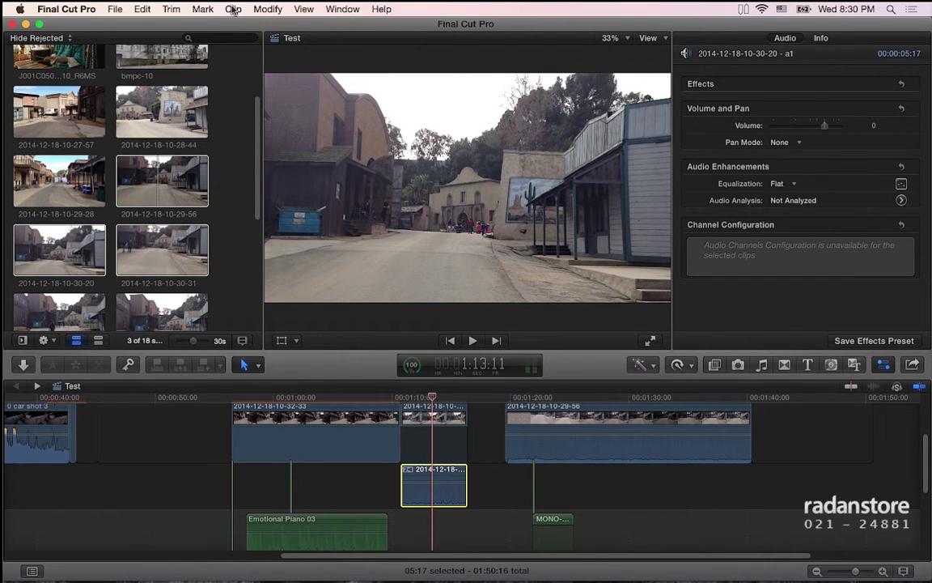
click(550, 522)
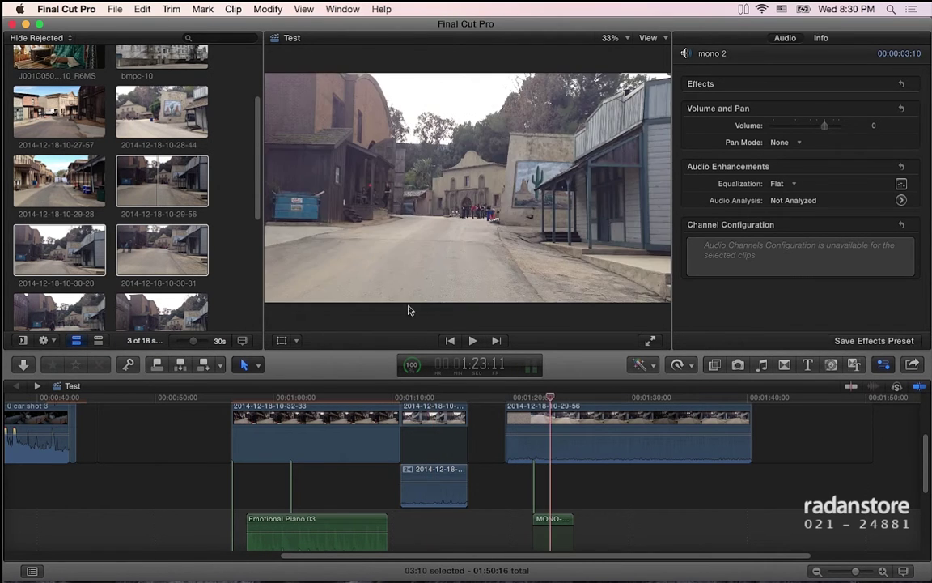
click(442, 417)
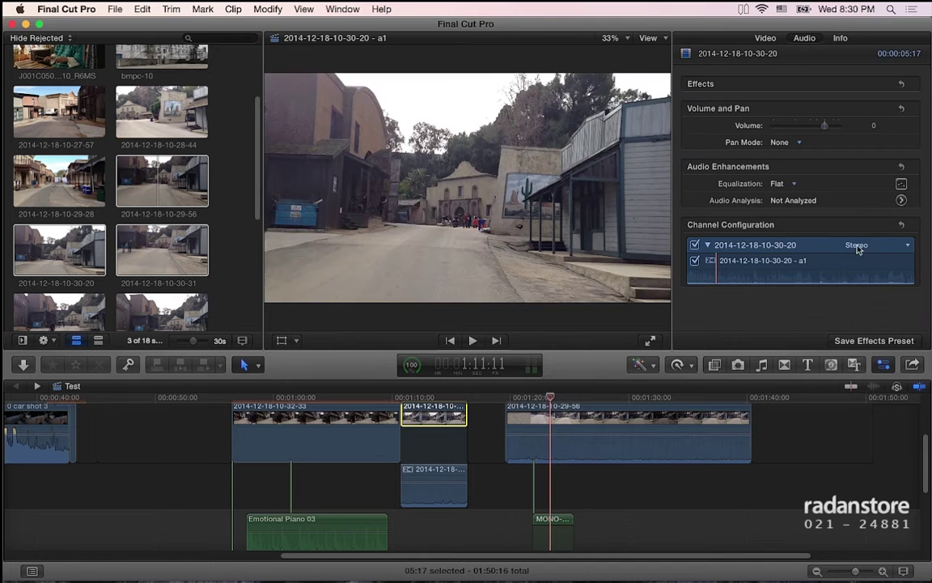
click(870, 244)
click(876, 257)
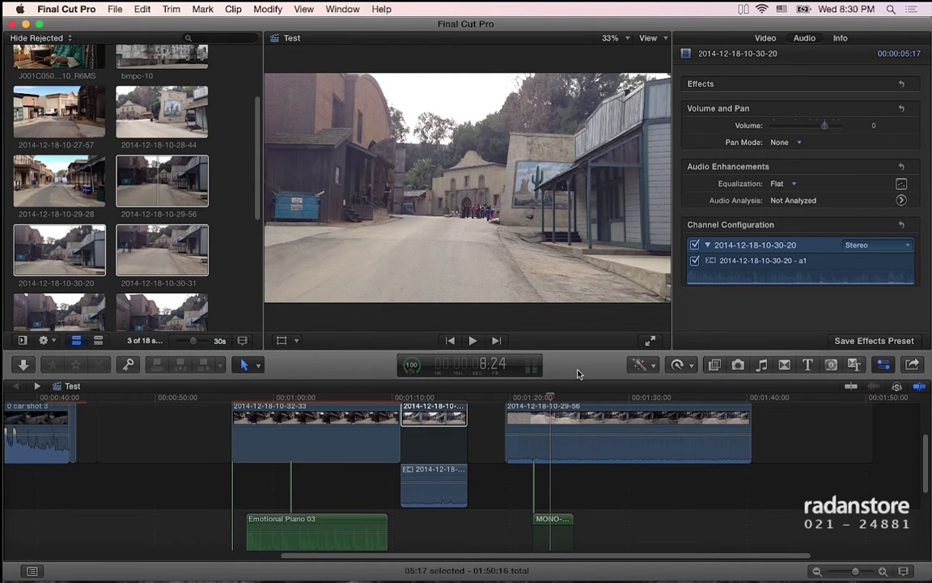
Step: Adjust the mono 1 volume, then collapse the short clip's audio components
drag(454, 458, 431, 477)
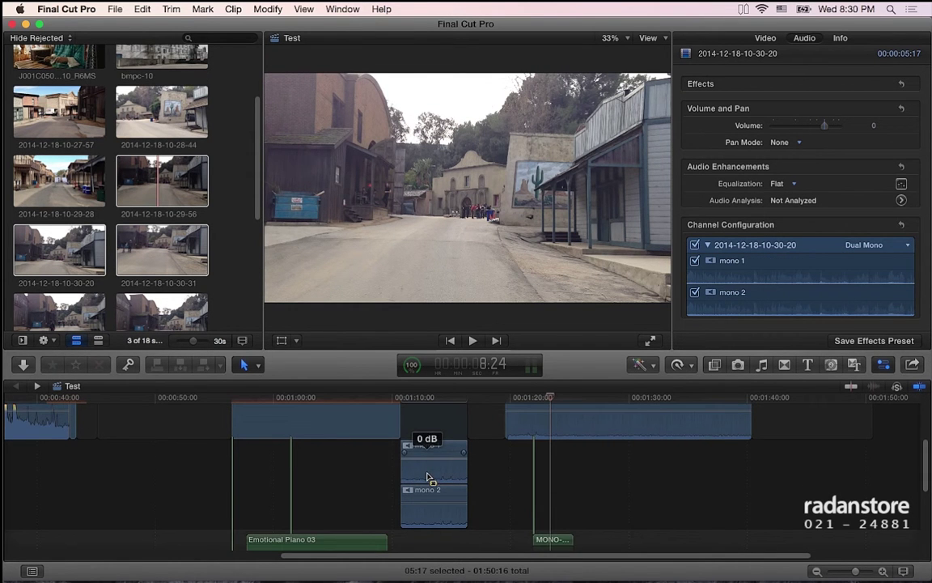
click(444, 420)
click(267, 9)
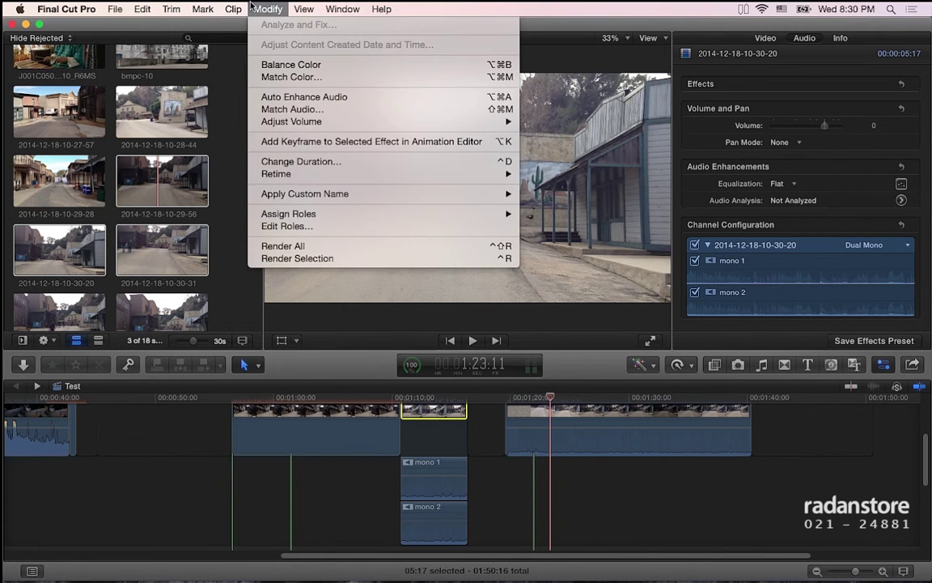
mouse_move(233, 9)
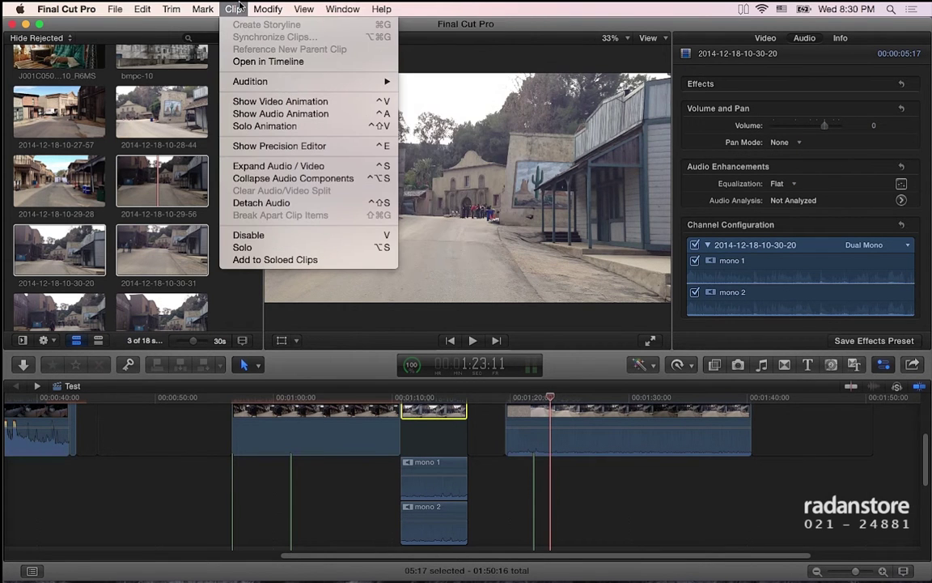
click(283, 179)
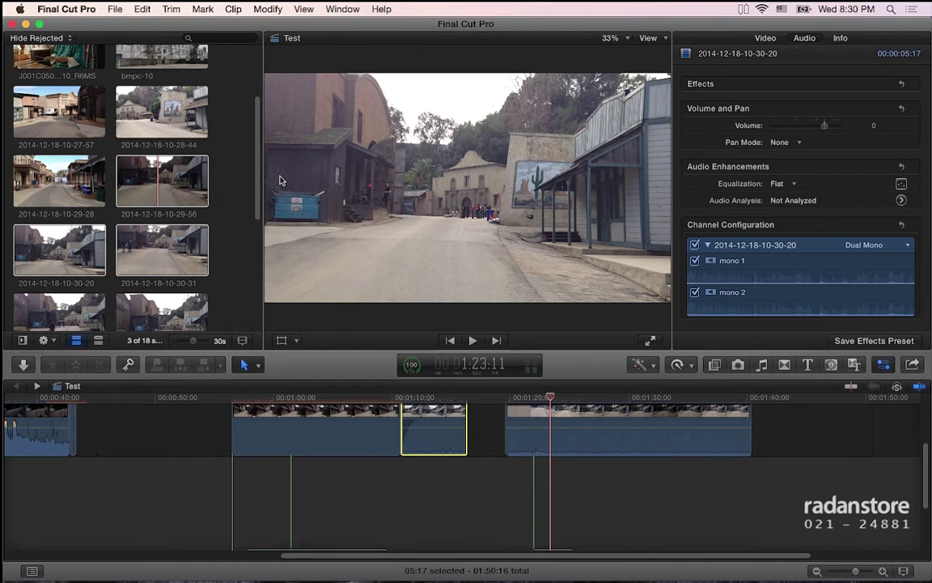
Step: Expand the short clip's audio below its video and undo back to Dual Mono
click(236, 9)
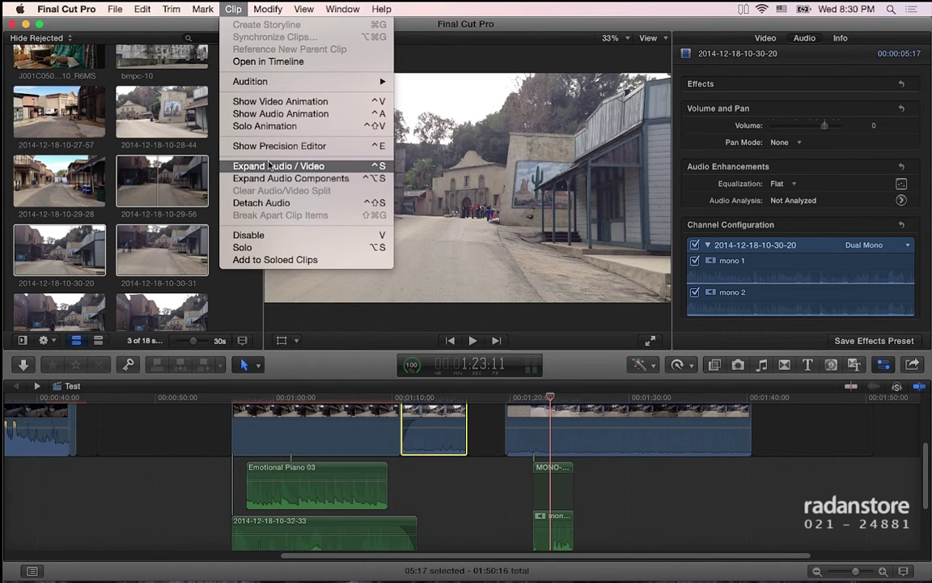
click(315, 167)
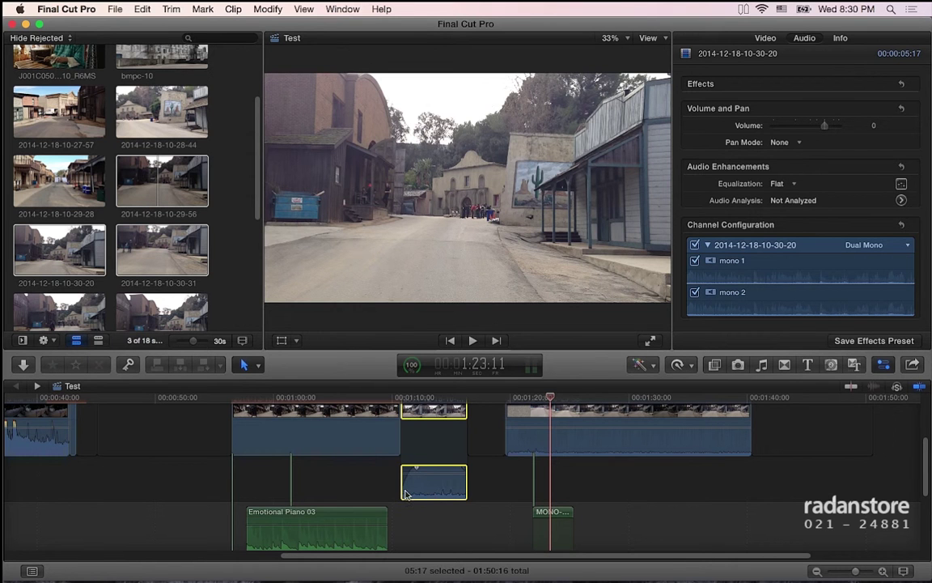
mouse_move(439, 471)
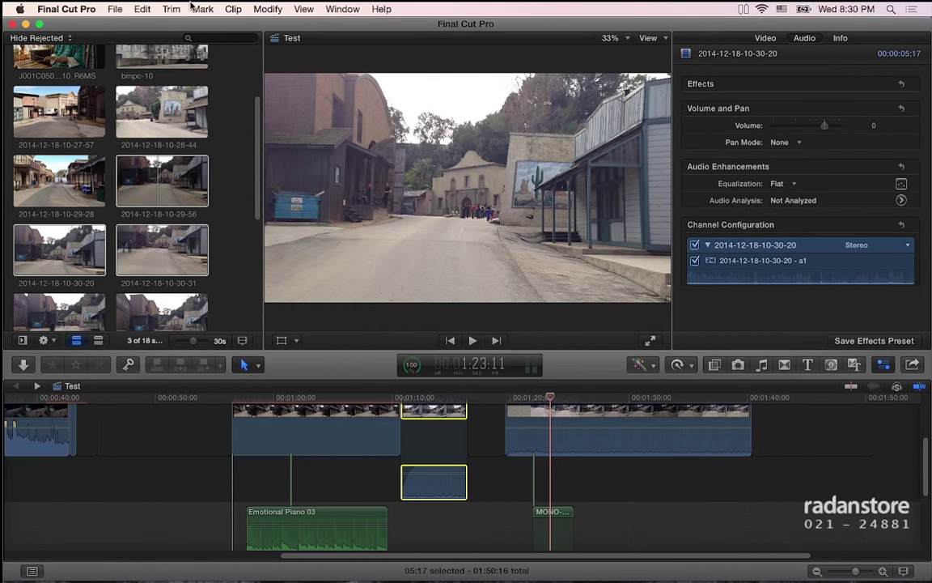
key(super+shift+z)
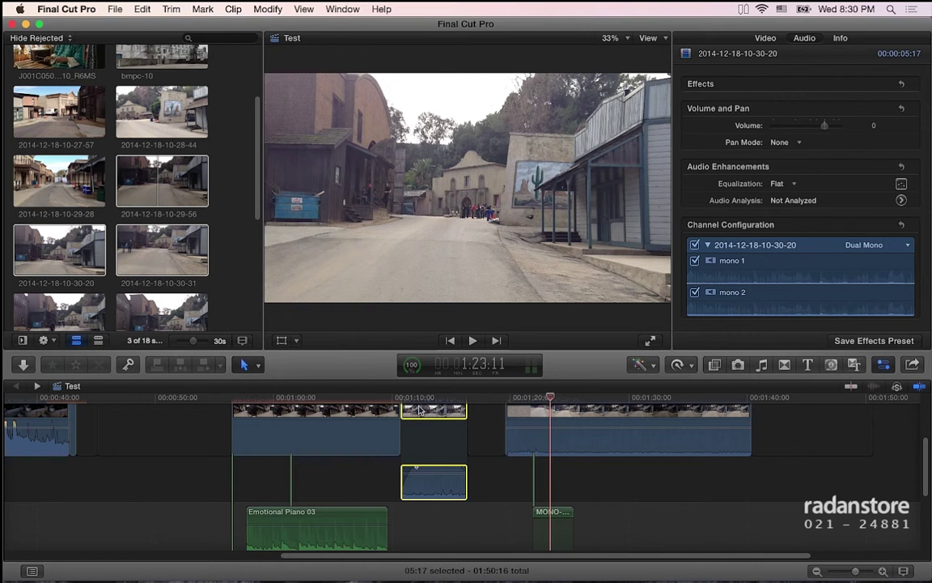
click(231, 10)
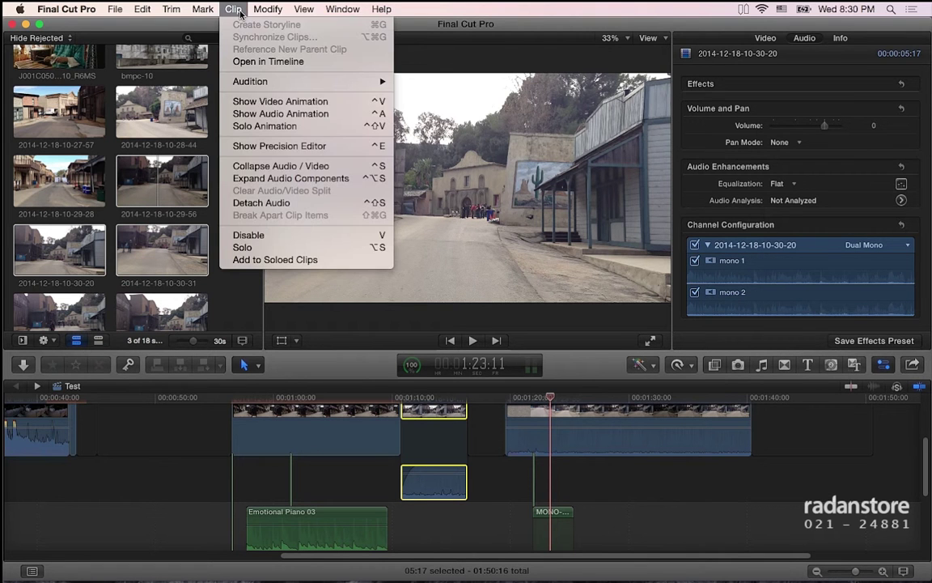
click(265, 183)
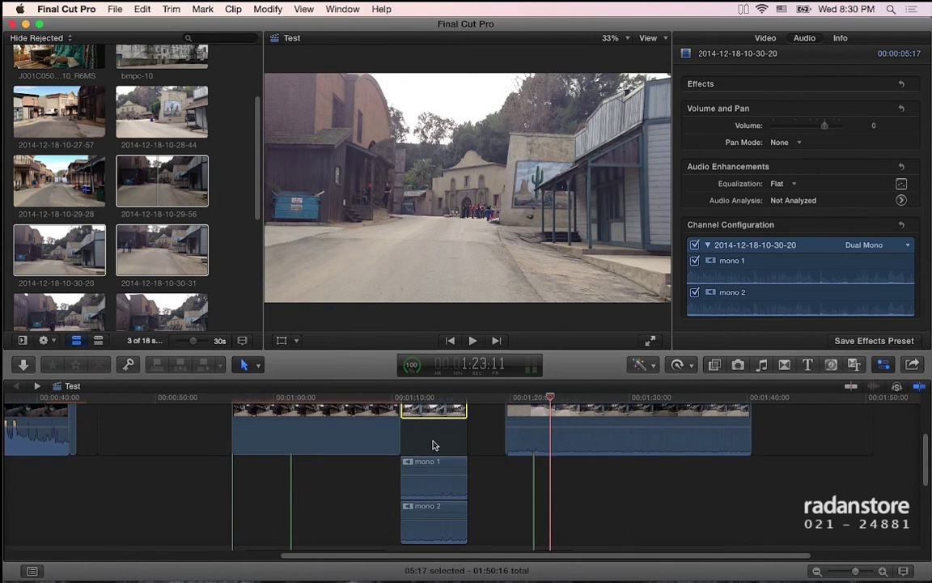
scroll(434, 445, up, 1)
scroll(434, 445, right, 4)
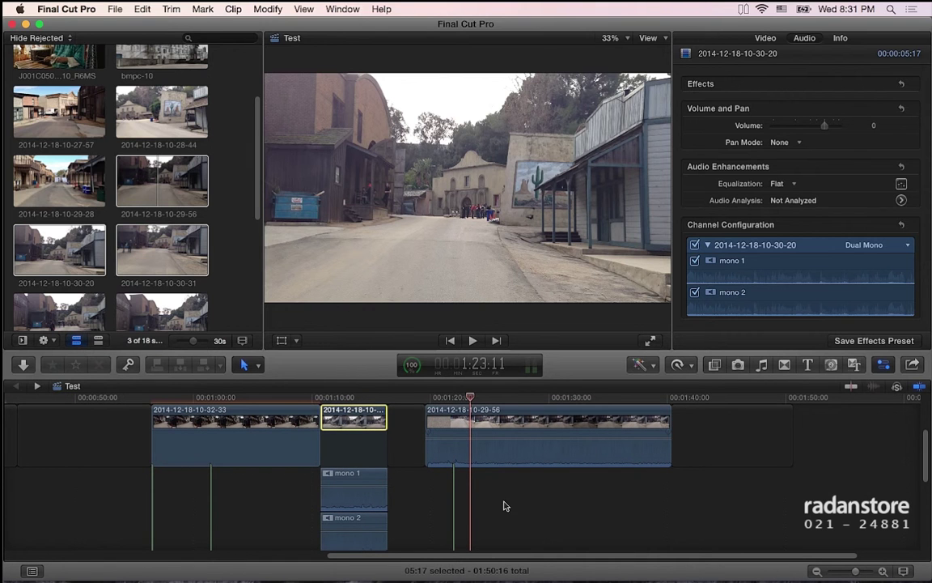
scroll(434, 497, down, 3)
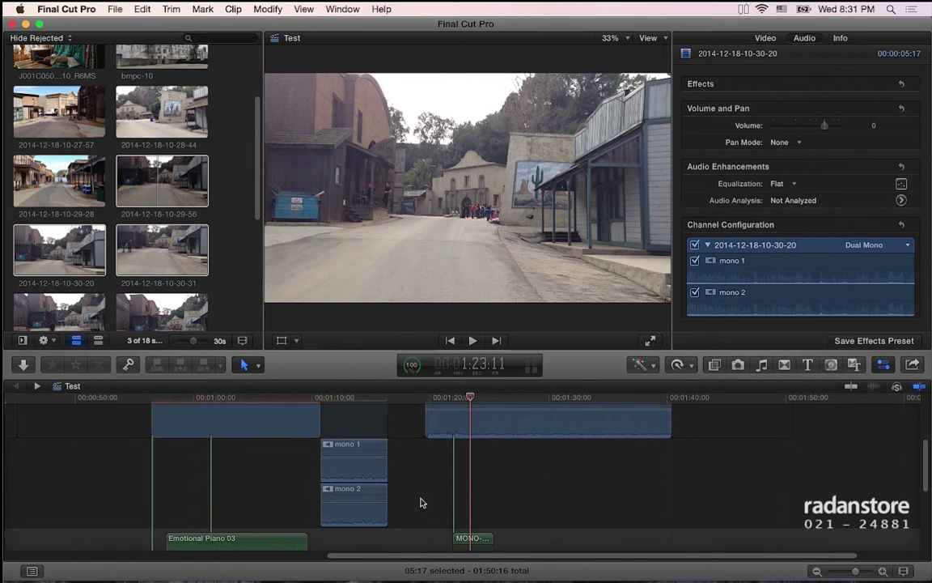
scroll(356, 449, up, 5)
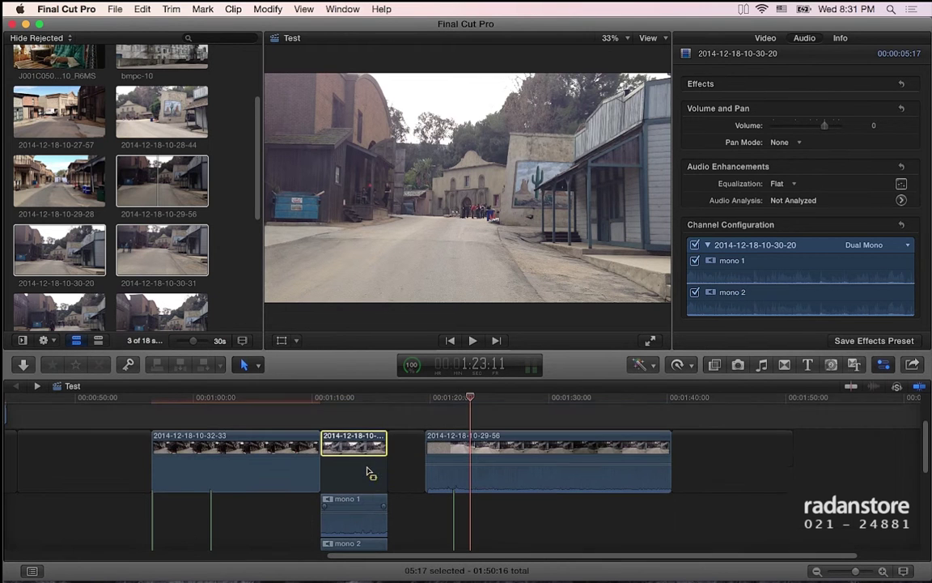
click(233, 9)
click(272, 204)
click(366, 418)
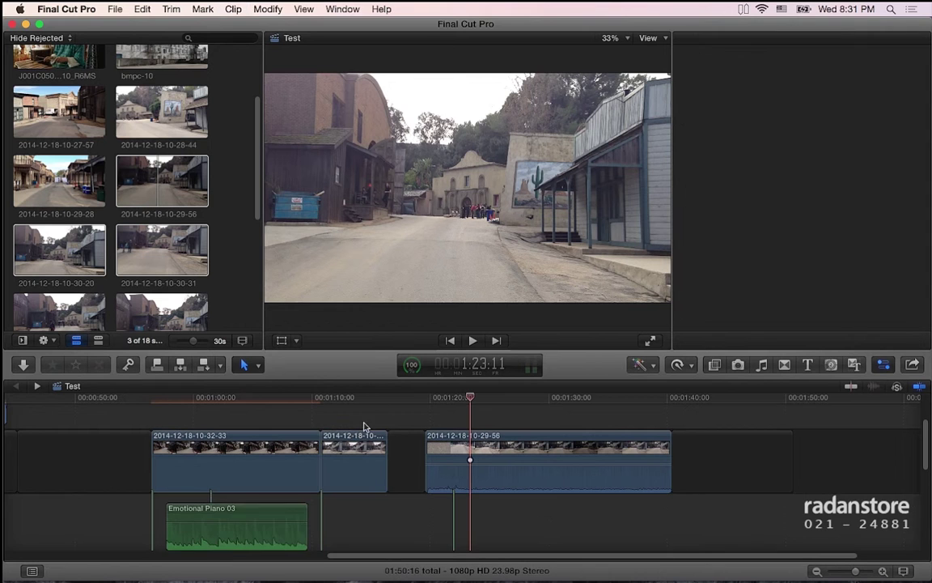
Step: Inspect the mono 1 and mono 2 components each in the Audio inspector
double_click(357, 477)
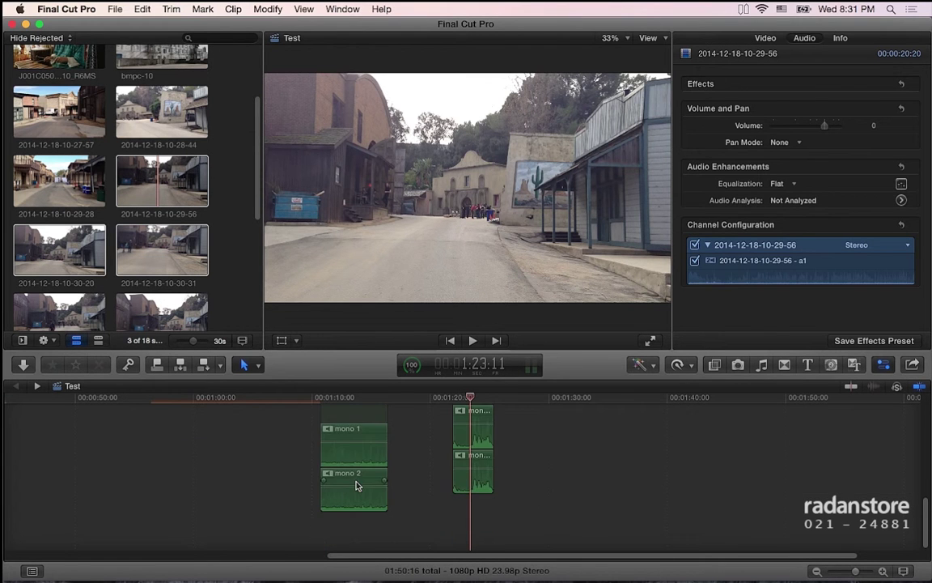
click(353, 474)
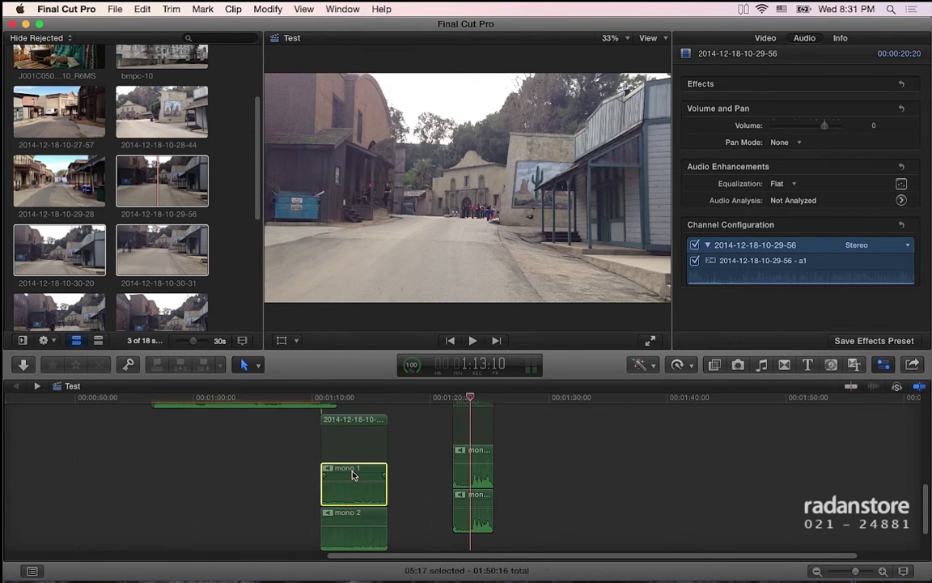
click(350, 530)
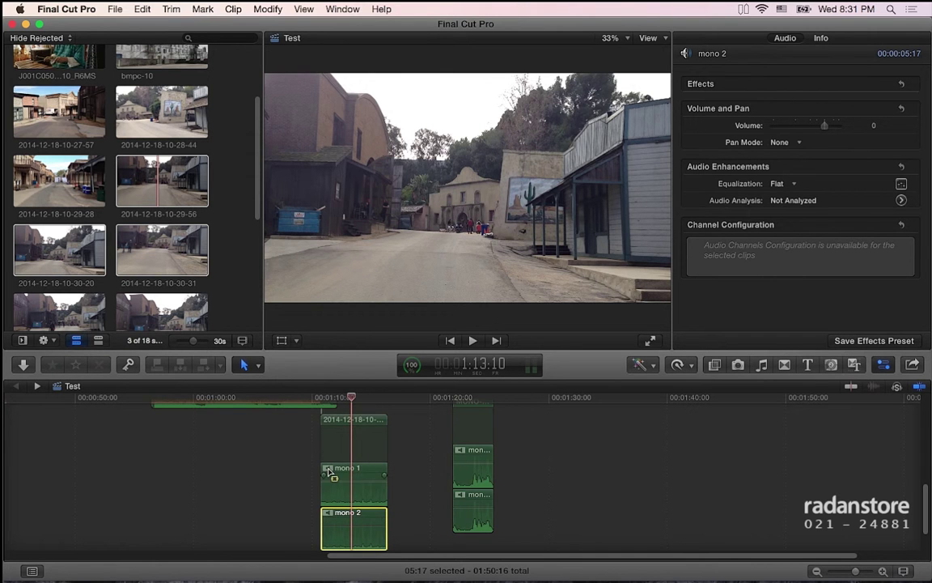
click(329, 471)
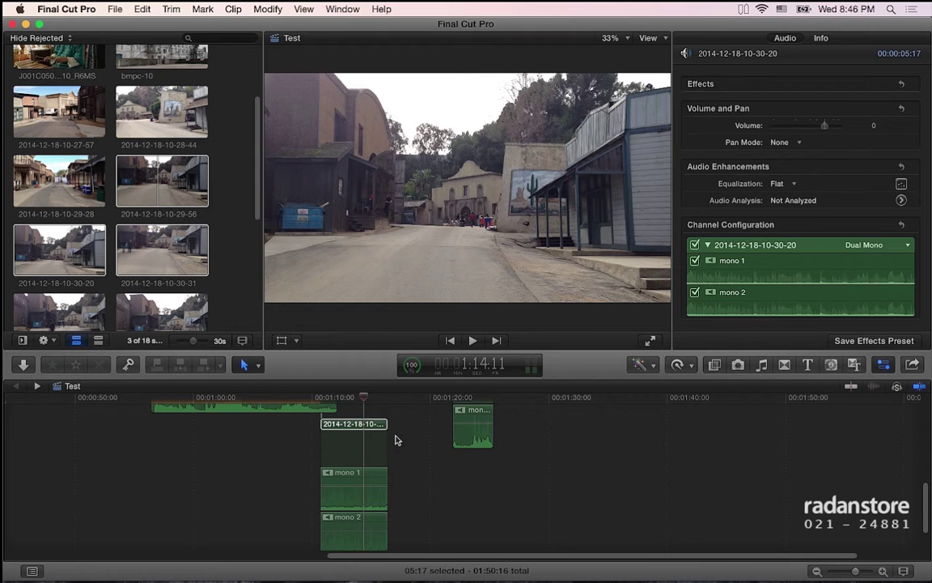
scroll(353, 468, up, 3)
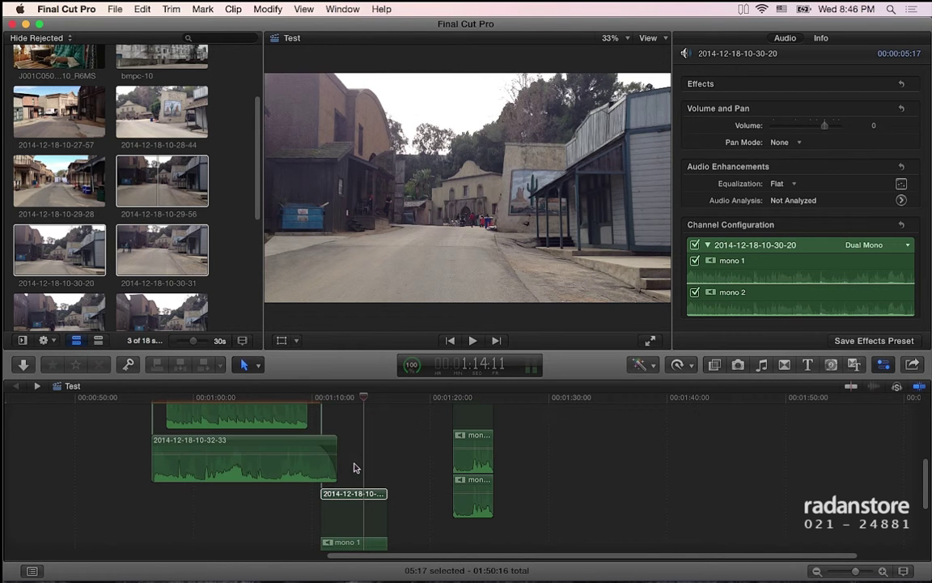
click(267, 9)
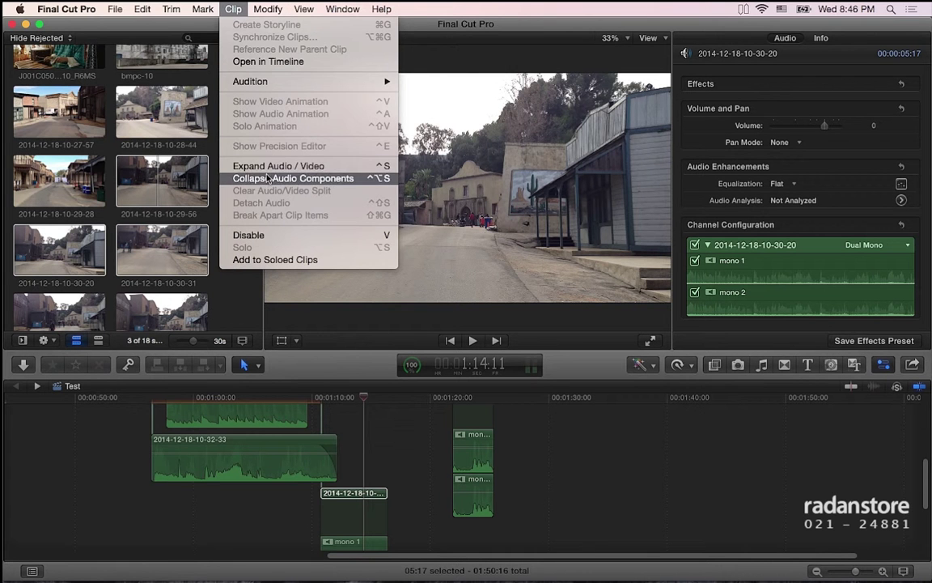
click(268, 178)
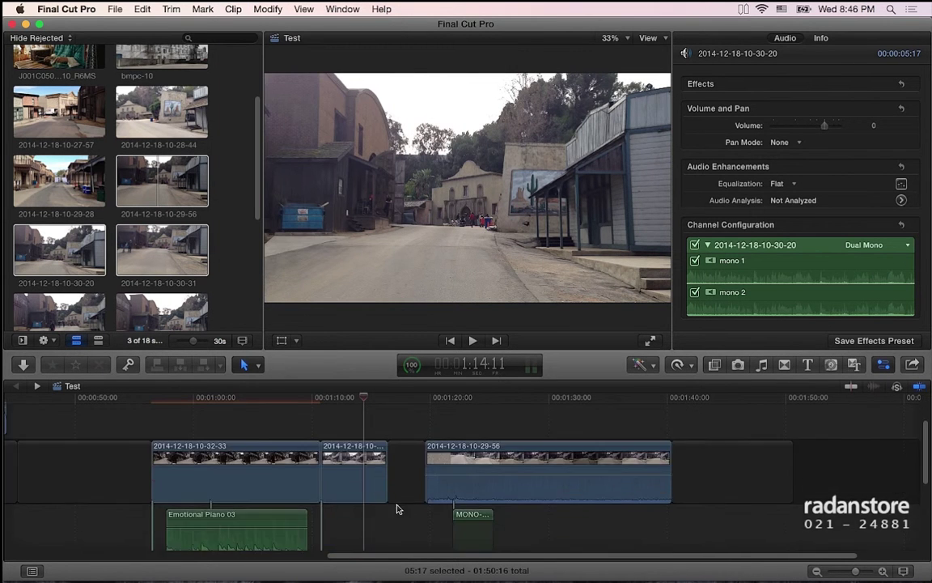
click(455, 484)
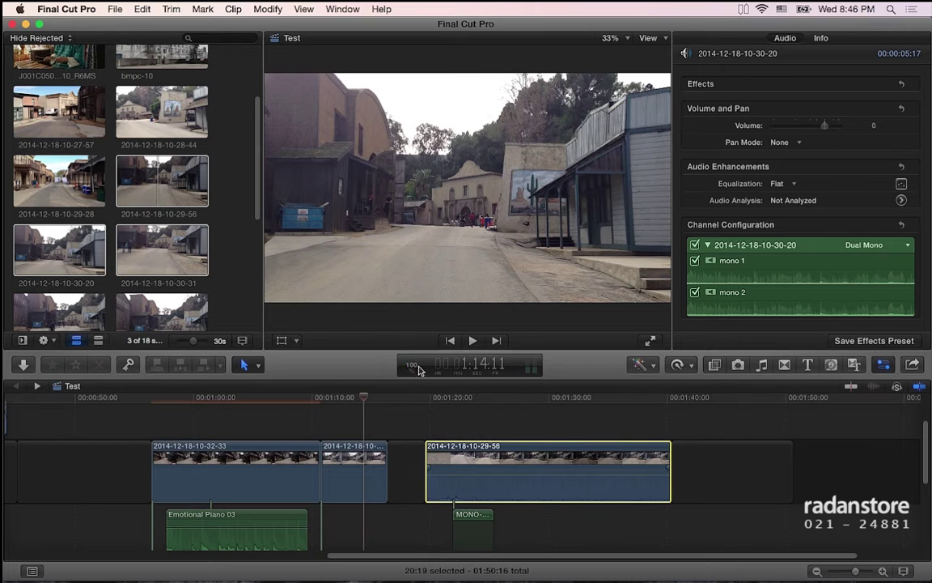
click(234, 9)
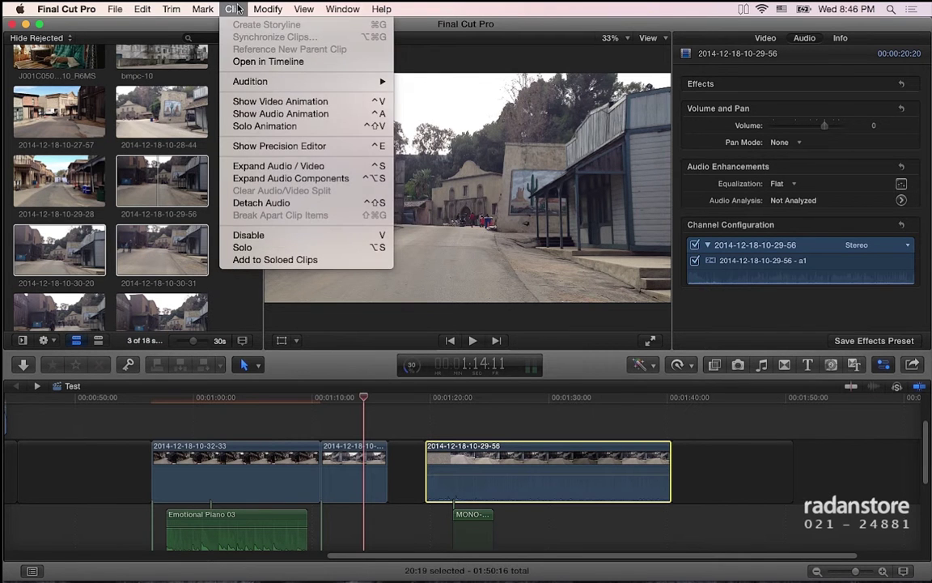
click(285, 168)
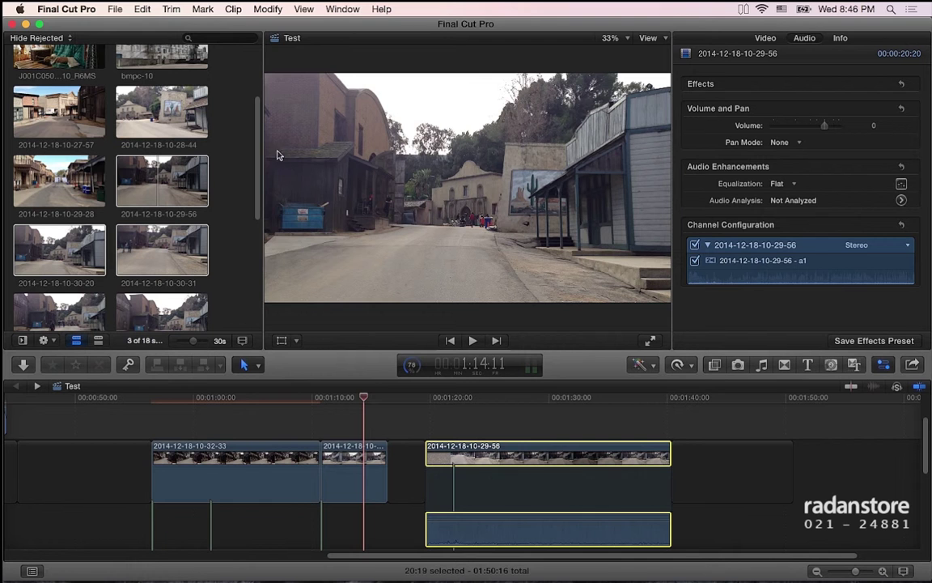
click(232, 9)
click(279, 166)
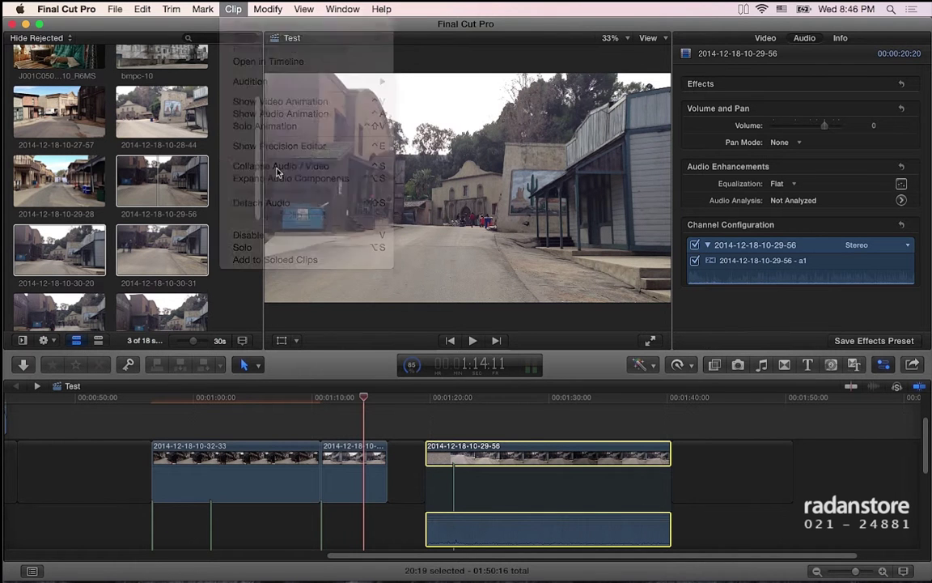